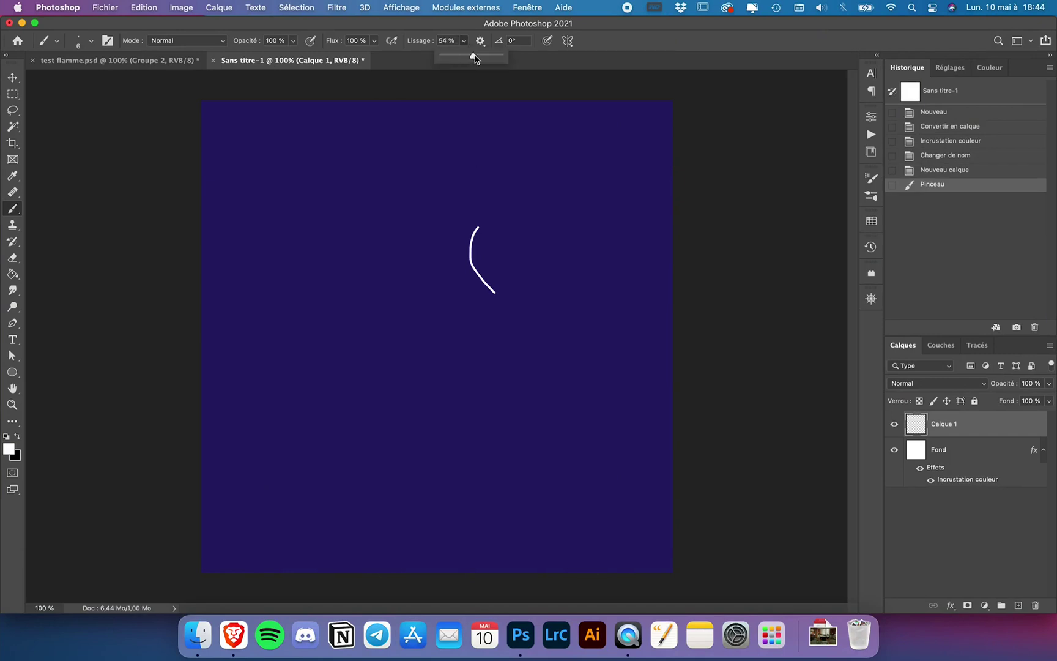
Sketch the flame's outline in white with the brush, running around the base and up the left side to the tip
drag(483, 377, 483, 377)
mouse_move(488, 373)
mouse_down()
mouse_move(481, 395)
mouse_move(521, 442)
mouse_move(376, 416)
mouse_up()
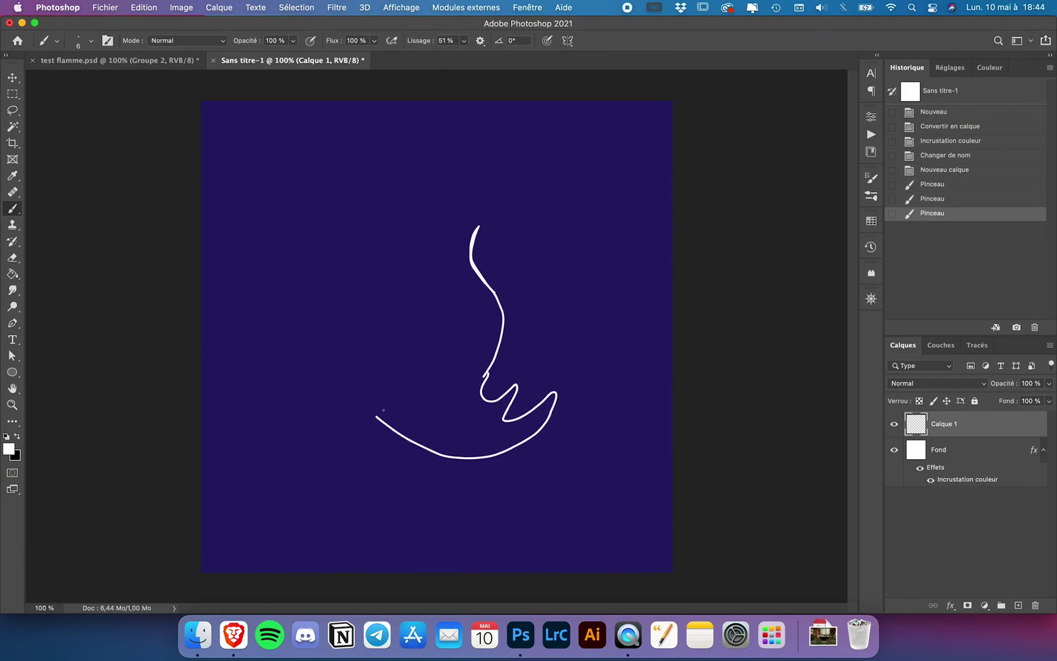
key(e)
mouse_move(531, 441)
mouse_down()
mouse_move(377, 417)
mouse_move(369, 435)
mouse_up()
key(b)
mouse_move(367, 432)
mouse_down()
mouse_move(387, 421)
mouse_move(407, 342)
mouse_move(490, 269)
mouse_up()
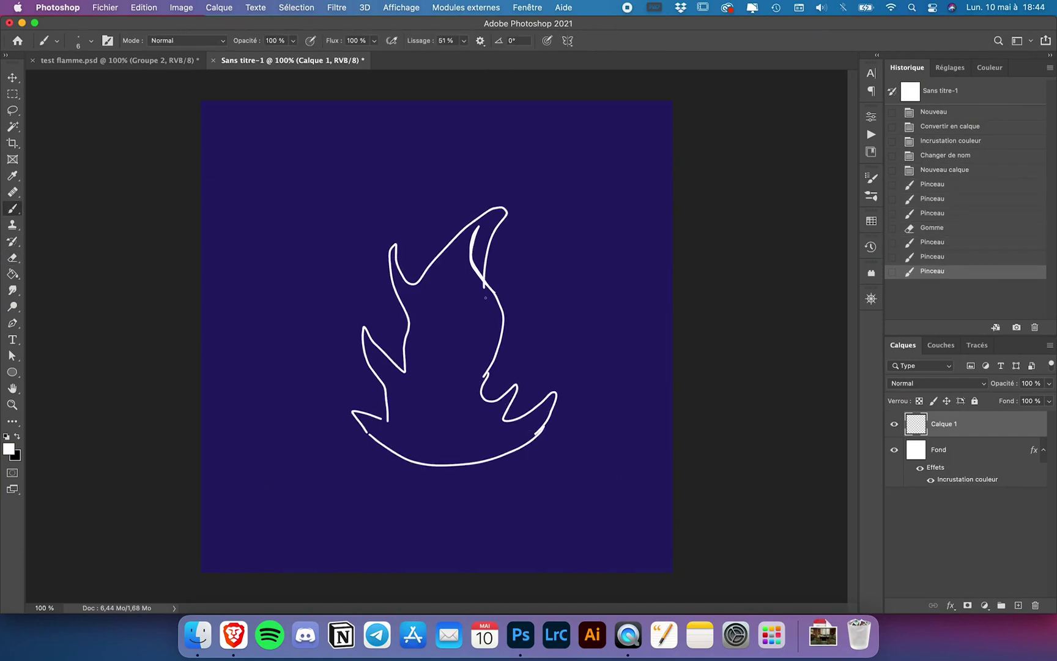
Erase the doubled line near the flame's tip and redraw the upper right edge with a thicker brush stroke
key(e)
drag(478, 227, 482, 295)
key(b)
mouse_move(507, 212)
mouse_down()
mouse_move(487, 268)
mouse_move(507, 211)
mouse_up()
Warp the sketch layer to widen and enlarge the flame outline
click(144, 7)
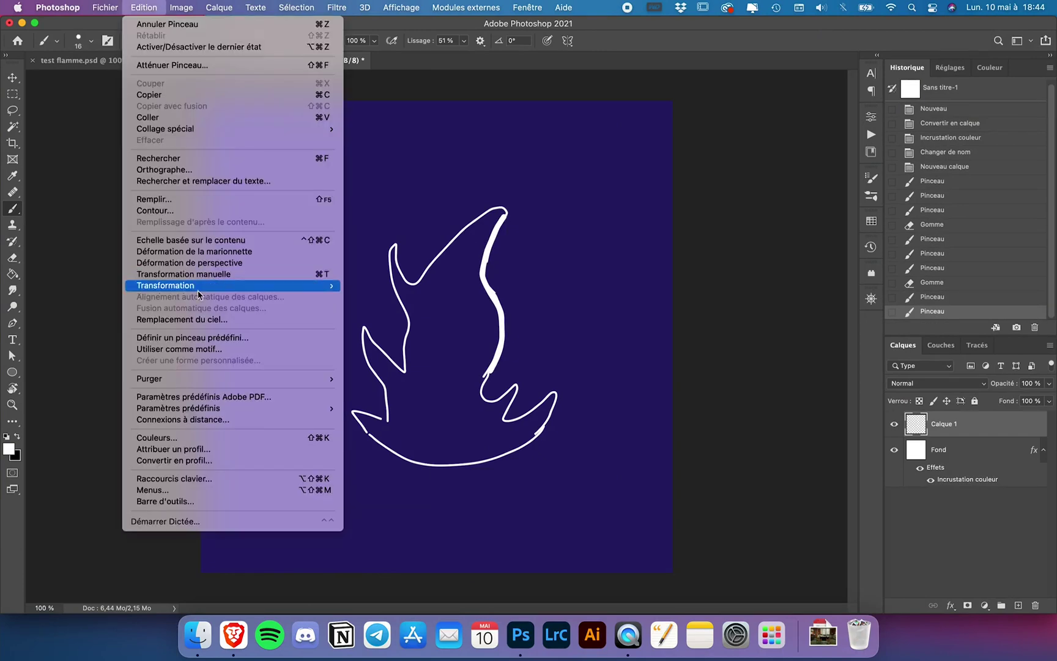
mouse_move(208, 283)
click(380, 370)
drag(437, 334, 448, 389)
key(Return)
Thin the heavy right edge with the eraser and redraw the curve descending from the main tip with the 16 px brush
key(e)
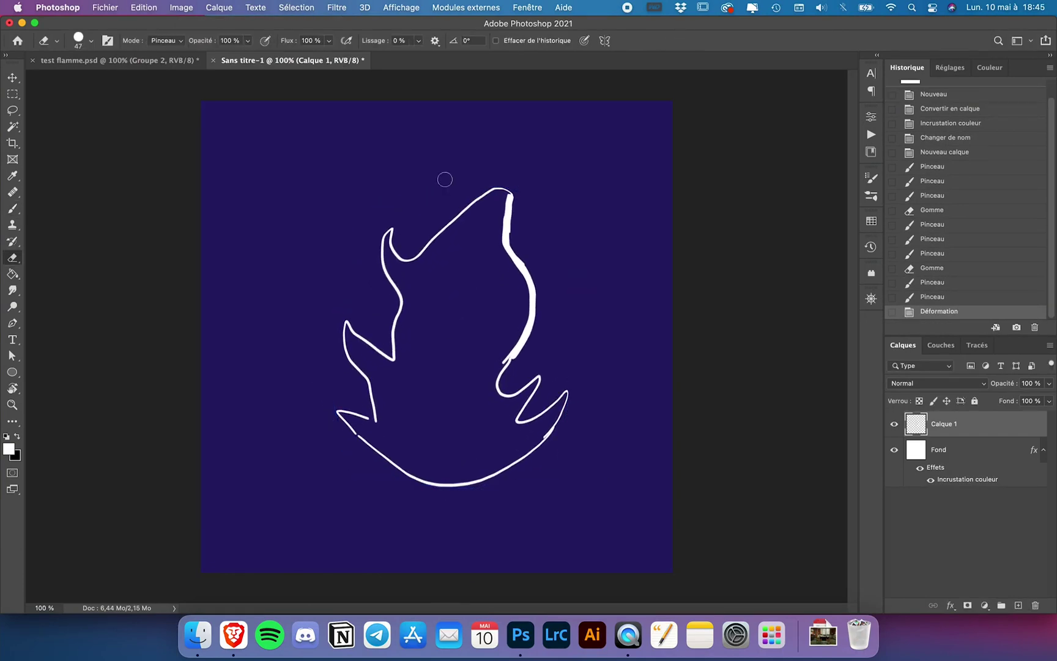
drag(535, 267, 530, 297)
key(b)
mouse_move(497, 189)
mouse_down()
mouse_move(454, 245)
mouse_move(420, 252)
mouse_up()
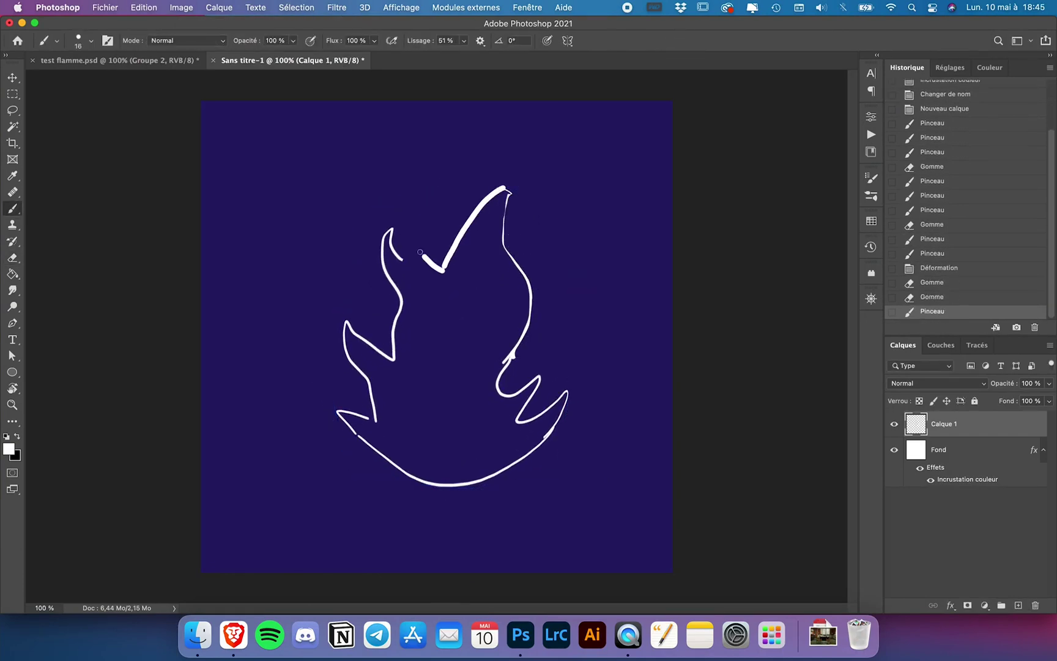
Erase the lower left tongues and redraw the flame's tips and sides with 16 px white strokes
key(e)
mouse_move(397, 318)
mouse_down()
mouse_move(396, 378)
mouse_move(394, 361)
mouse_up()
drag(345, 324, 378, 421)
key(x)
key(b)
mouse_move(440, 270)
mouse_down()
mouse_move(473, 244)
mouse_move(539, 382)
mouse_up()
key(super+z)
key(x)
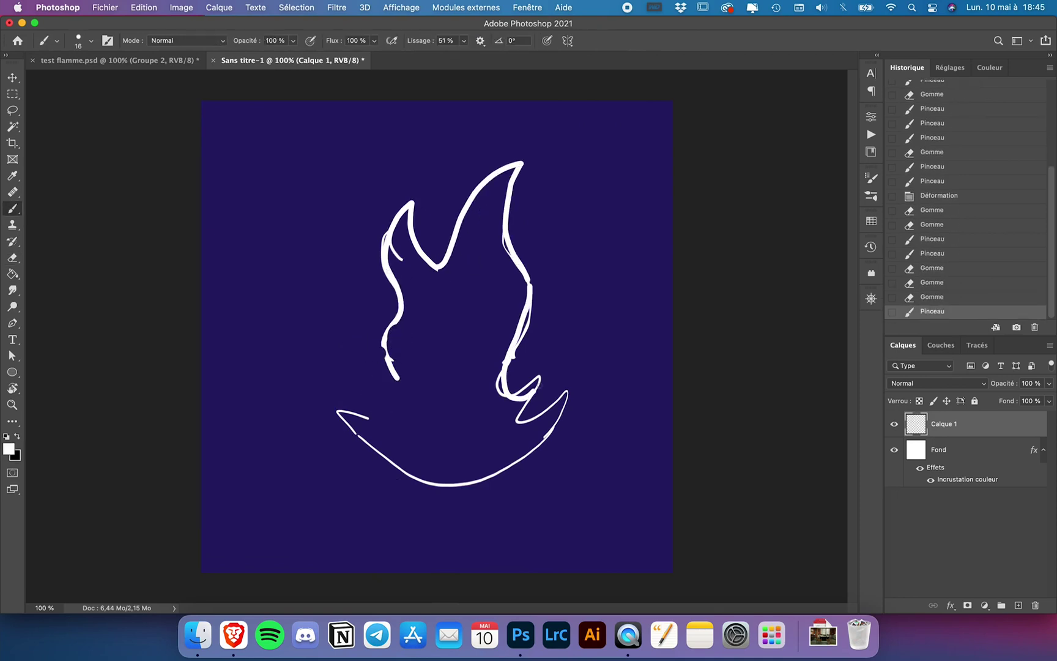
Erase the thin base line and redraw it as a thicker crescent with pointed ends
drag(559, 448, 554, 460)
key(e)
drag(336, 408, 544, 470)
key(b)
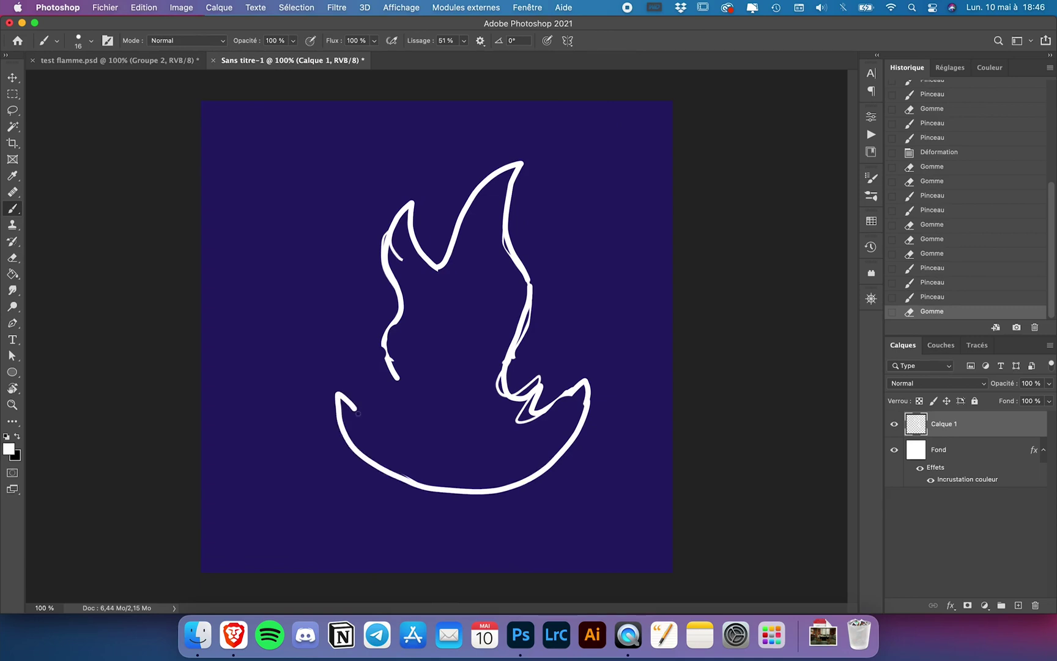
Extend the left tongue, then erase and redraw the flame's lower right edge with its small tongues
drag(366, 353, 398, 378)
key(e)
drag(539, 318, 529, 377)
key(b)
mouse_move(512, 269)
mouse_down()
mouse_move(544, 361)
mouse_move(571, 343)
mouse_move(531, 464)
mouse_up()
key(e)
key(b)
Redraw the base's right curve and the lower left tongue, and erase the stray lines on the right edge
drag(606, 382, 517, 486)
key(e)
key(b)
mouse_move(330, 333)
mouse_down()
mouse_move(400, 371)
mouse_move(367, 418)
mouse_up()
key(e)
drag(510, 270, 517, 284)
key(b)
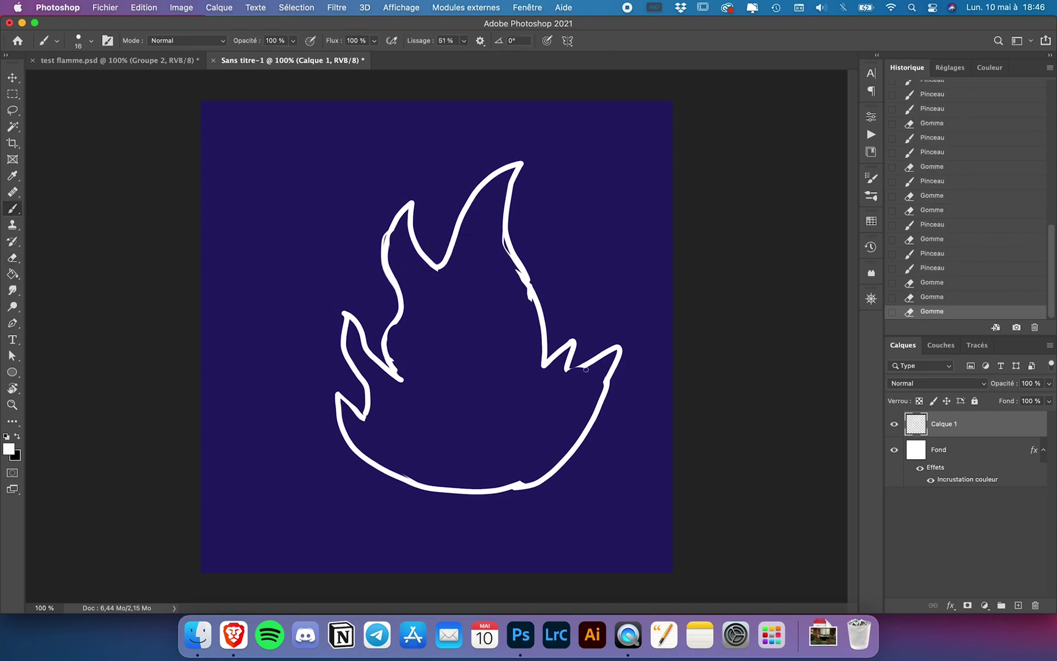
Join the two right tongues and reshape the flame's right edge into a smoother, fuller curve with brush and eraser
drag(571, 370, 588, 368)
drag(508, 203, 507, 244)
key(e)
key(b)
mouse_move(519, 199)
mouse_down()
mouse_move(499, 205)
mouse_move(551, 350)
mouse_up()
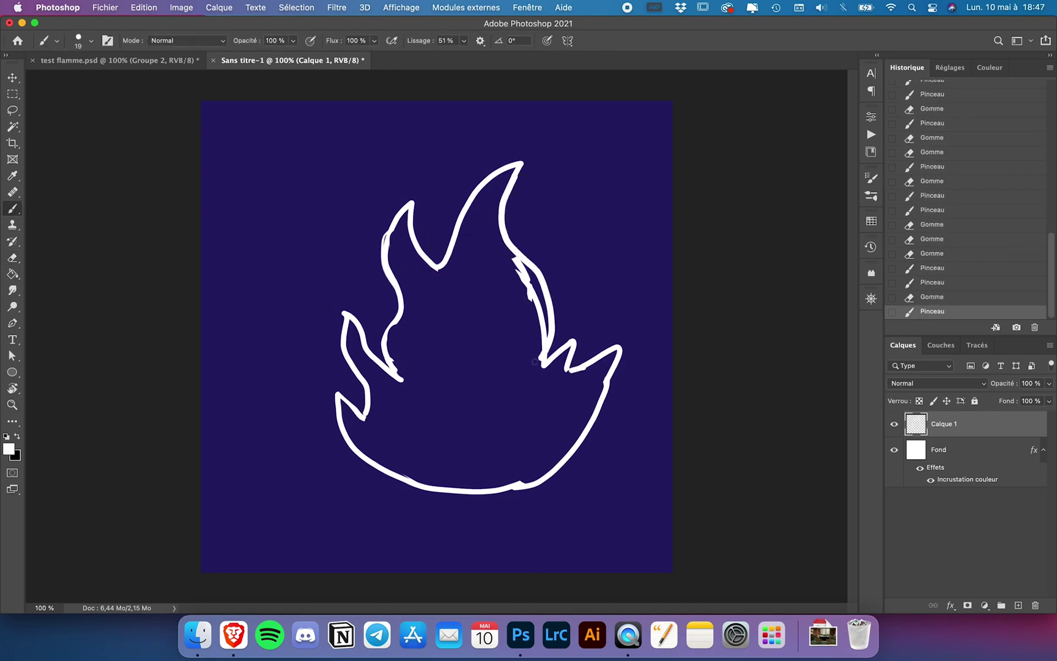
key(e)
key(b)
mouse_move(515, 262)
mouse_down()
mouse_move(548, 333)
mouse_move(539, 371)
mouse_up()
Move the flame sketch slightly to the left on the canvas
key(v)
drag(543, 316, 517, 316)
key(e)
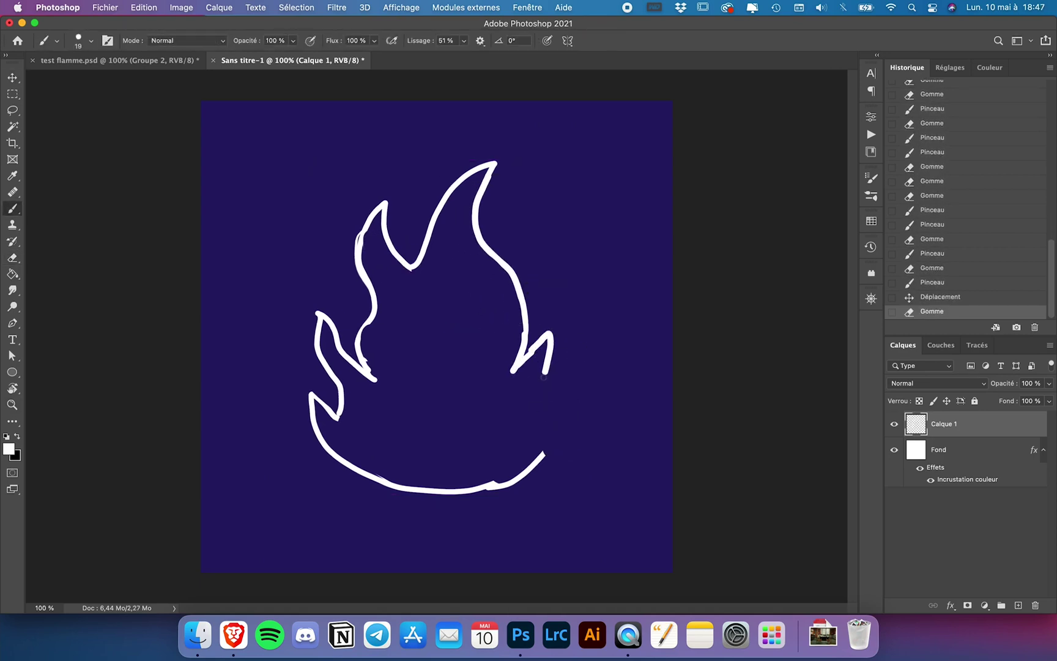
Redraw the lower right tongue and base edge, and sketch two nested inner flames with an 11 px brush
key(e)
mouse_move(577, 367)
mouse_down()
mouse_move(542, 454)
mouse_move(471, 489)
mouse_up()
key(b)
drag(544, 450, 455, 493)
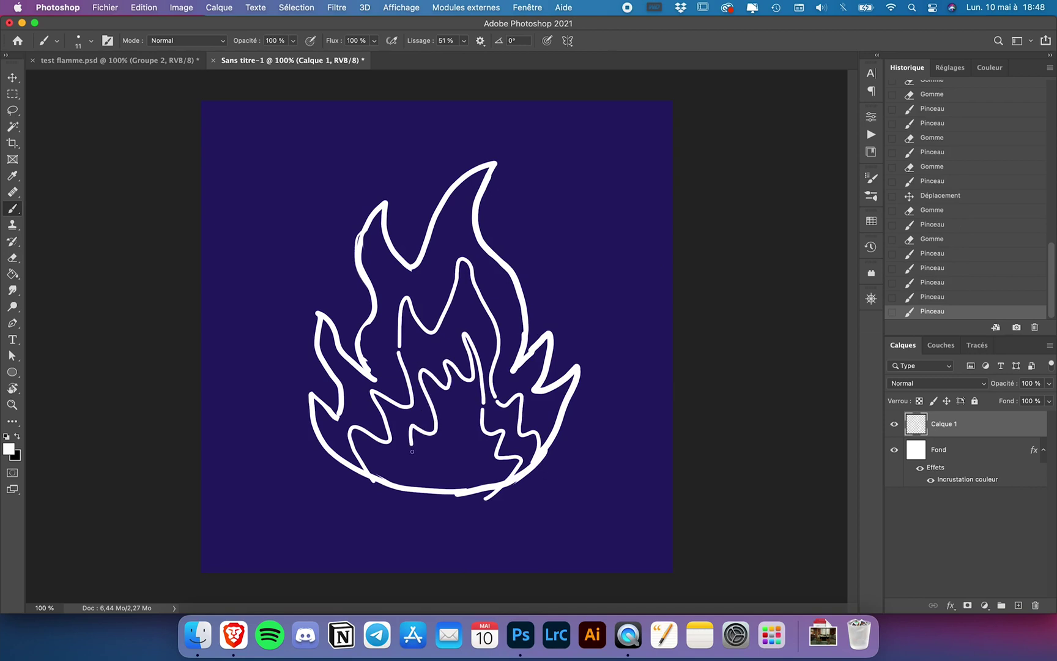
Rename the sketch layer as Brouillon and set its opacity to 25 %
key(super+minus)
text(vBrouillon)
key(Return)
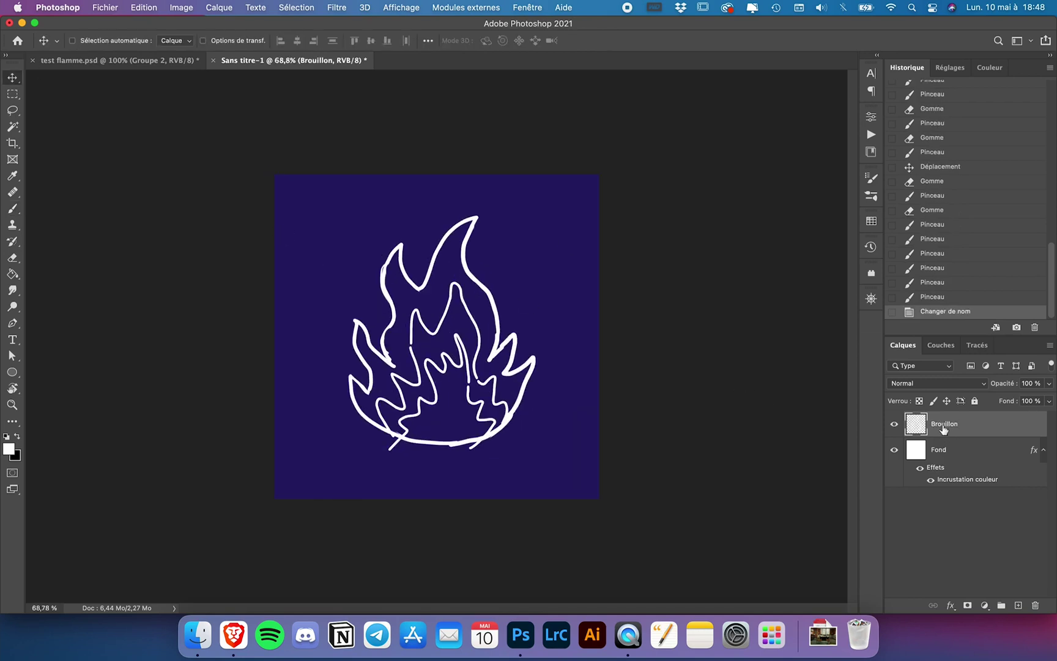
key(2)
key(5)
Set the Pen tool's shape fill to none and add a new layer above Brouillon
scroll(558, 322, up, 2)
click(13, 326)
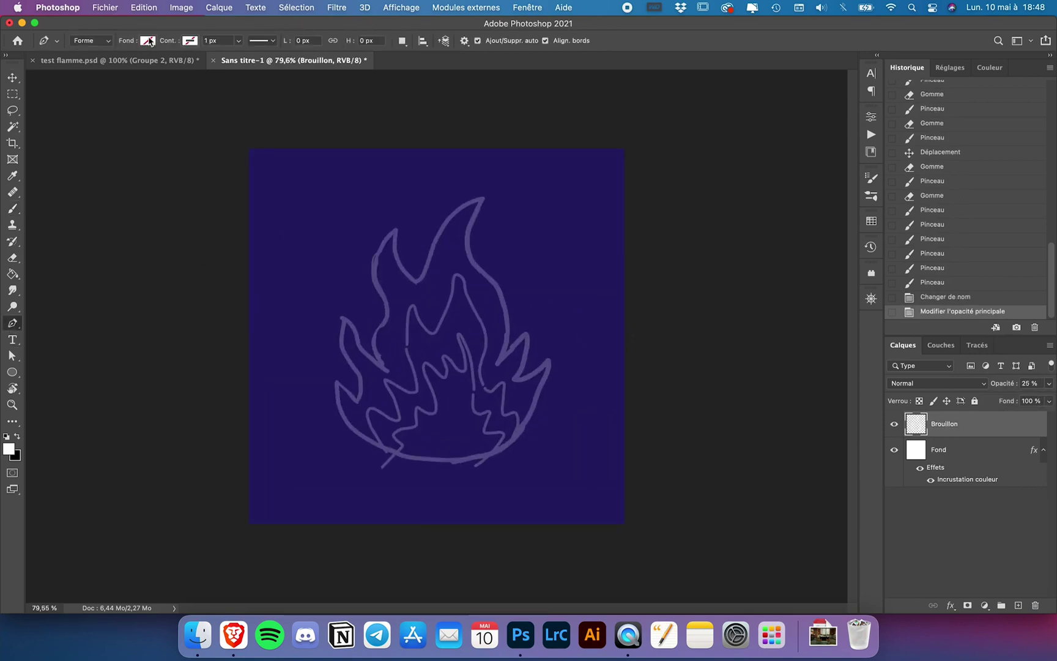
click(149, 41)
click(1018, 605)
scroll(491, 184, up, 4)
Trace the sketch's right side with the Pen tool, from below the main tip past both tongues to the base
click(481, 214)
drag(509, 260, 535, 280)
click(546, 347)
click(523, 364)
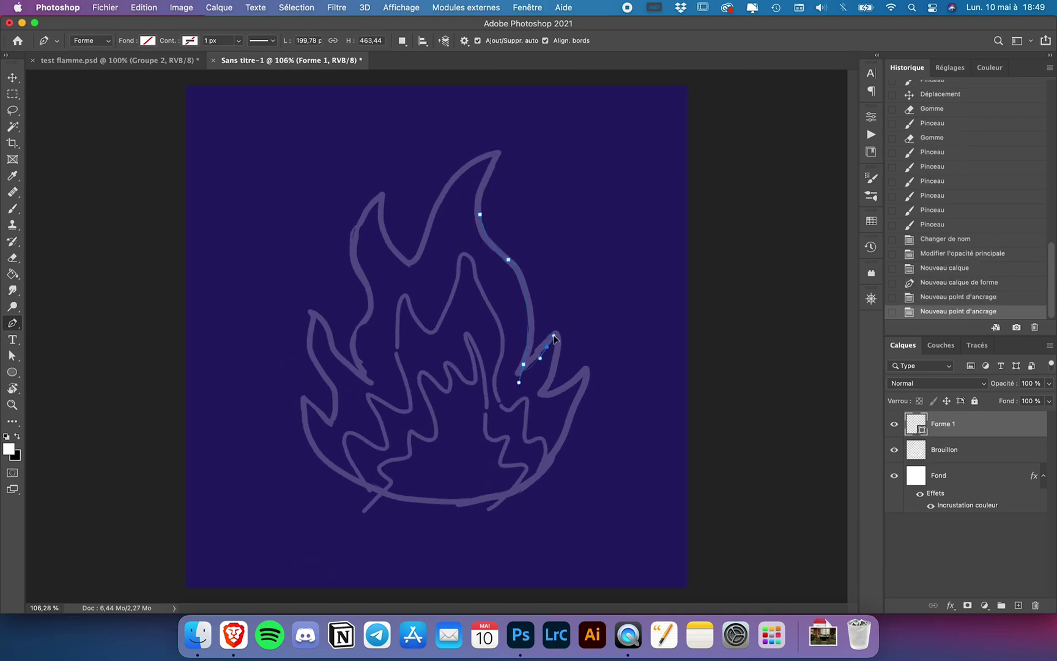
click(552, 381)
click(572, 383)
click(565, 433)
click(542, 476)
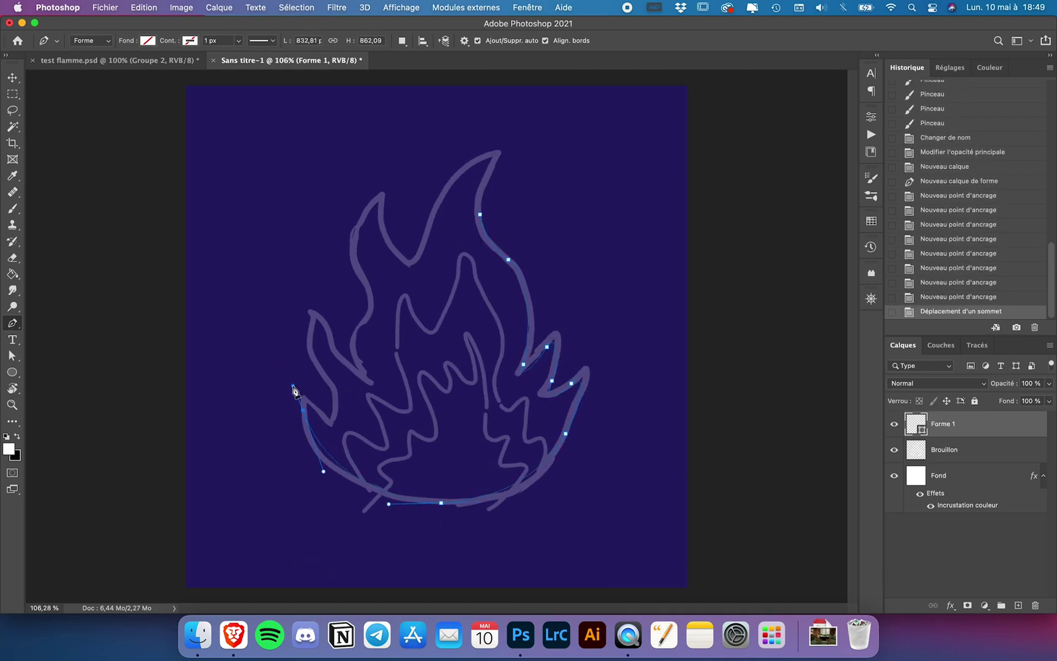
Continue the pen path up the left side around its tongues and over the tips, closing the flame outline
click(329, 418)
click(323, 373)
click(312, 327)
click(328, 335)
click(335, 348)
click(362, 382)
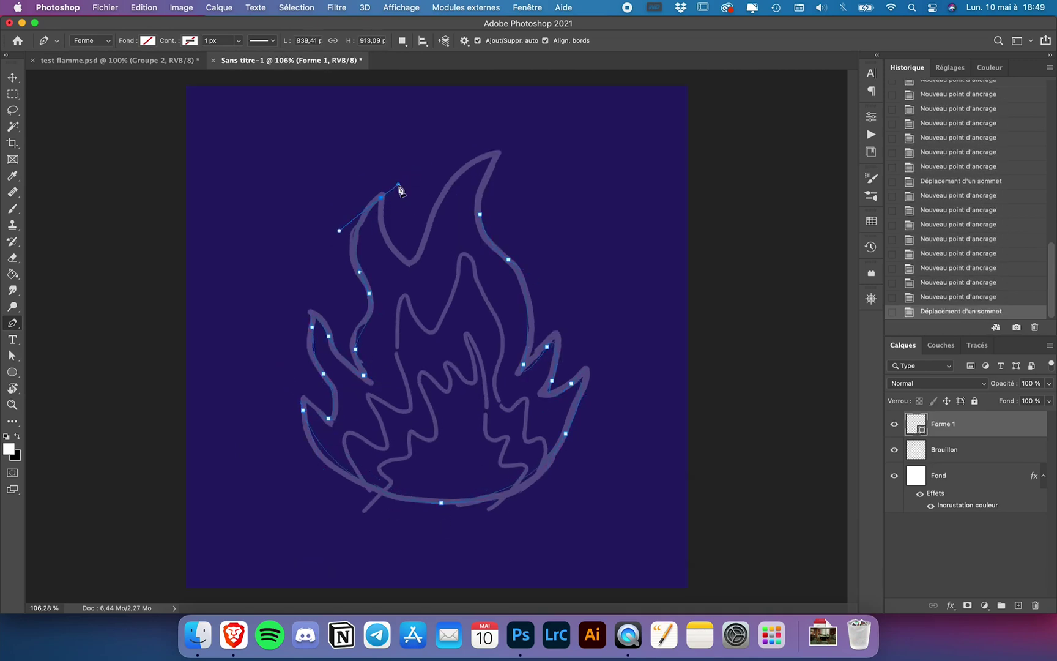
Fill the flame shape with orange f5a623 and hide the Brouillon layer
click(147, 41)
click(234, 66)
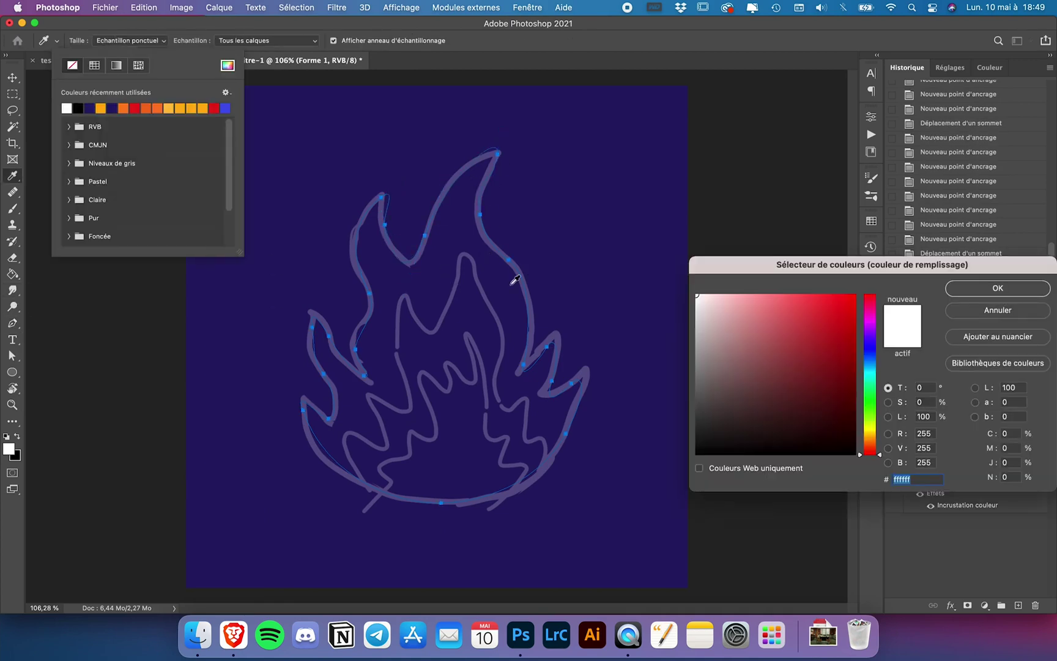
click(899, 475)
text(f5a623)
click(996, 286)
key(v)
click(895, 450)
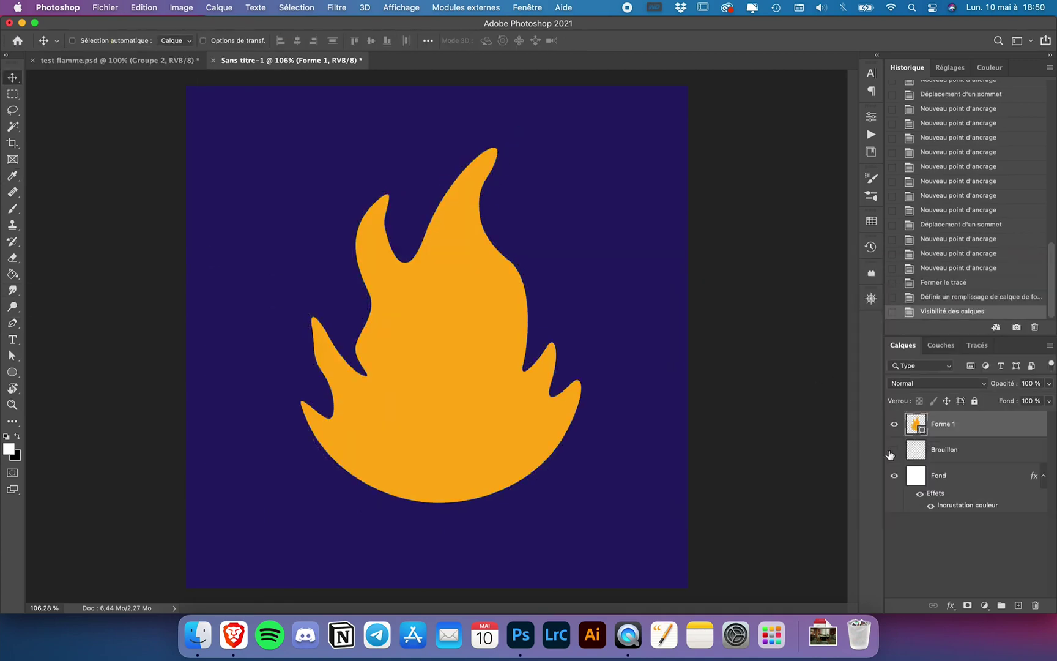
Try to reposition the anchor point on the flame's upper right edge
click(12, 357)
scroll(463, 159, up, 5)
mouse_move(489, 237)
mouse_down()
mouse_move(500, 281)
mouse_move(493, 221)
mouse_up()
key(super+z)
key(p)
Reshape the flame's left side by moving the anchor points and control handles of its tongues and upper tip
key(a)
drag(349, 299, 347, 305)
drag(334, 221, 323, 220)
drag(316, 372, 308, 369)
drag(294, 460, 293, 432)
drag(308, 368, 304, 345)
drag(259, 271, 282, 295)
drag(350, 200, 318, 232)
Convert an anchor point on the flame's left side and refine the curve around the lower left tongues
click(12, 323)
click(12, 355)
drag(304, 345, 310, 348)
click(294, 433)
scroll(294, 435, down, 3)
scroll(354, 384, up, 3)
scroll(279, 449, down, 2)
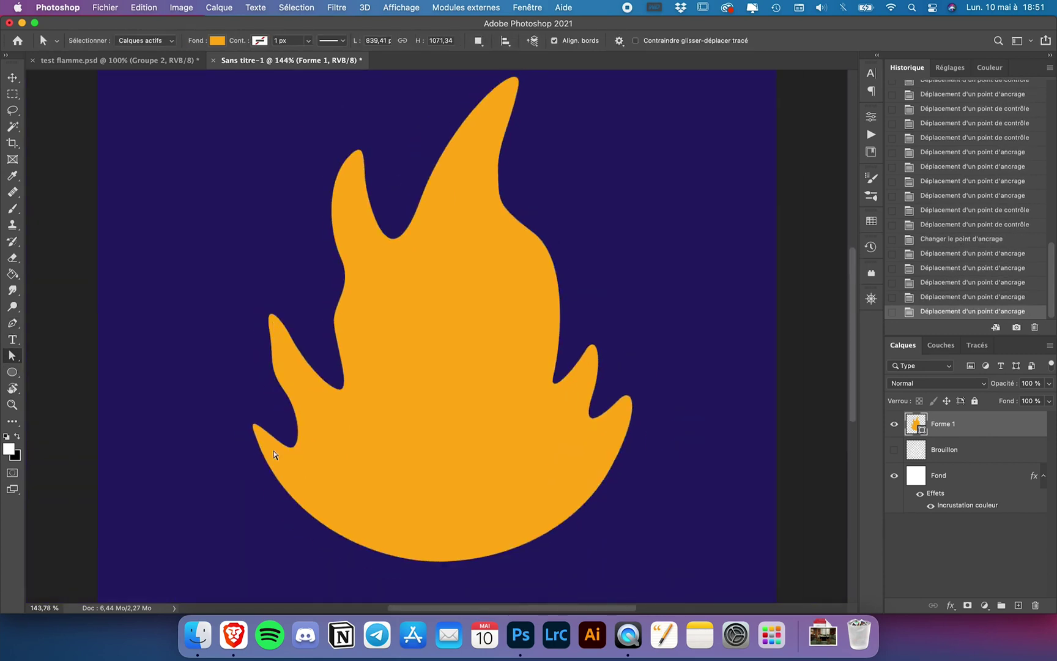
Adjust the anchor points of the lower right tongue and the notch where it meets the flame's right edge
scroll(278, 449, up, 2)
drag(663, 422, 667, 419)
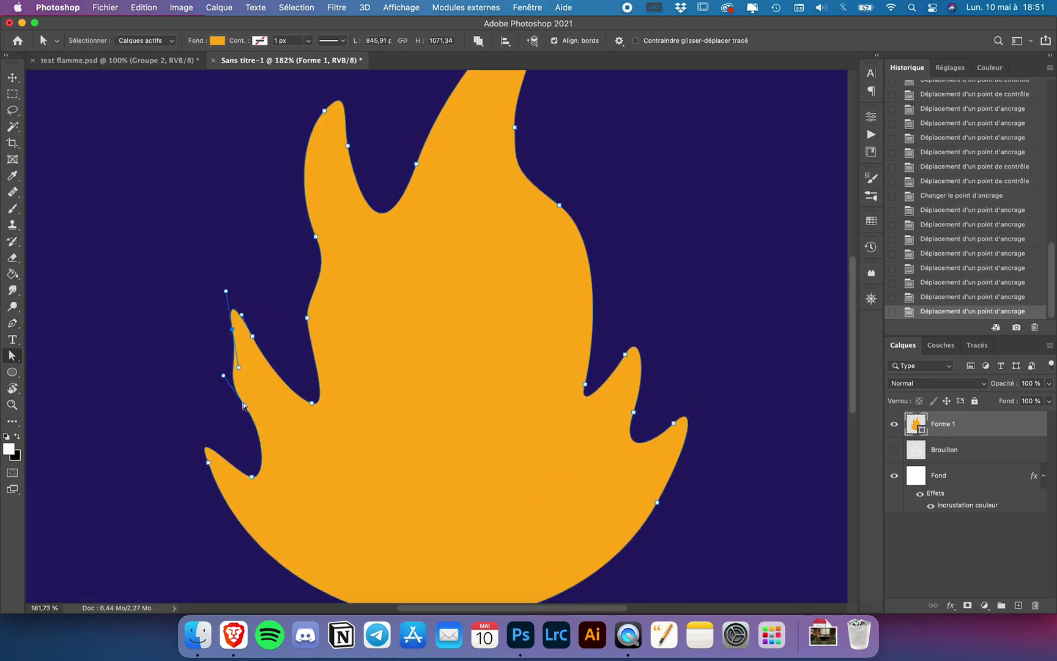
scroll(293, 378, down, 3)
scroll(465, 244, up, 3)
drag(497, 195, 490, 196)
key(super+z)
drag(559, 424, 543, 433)
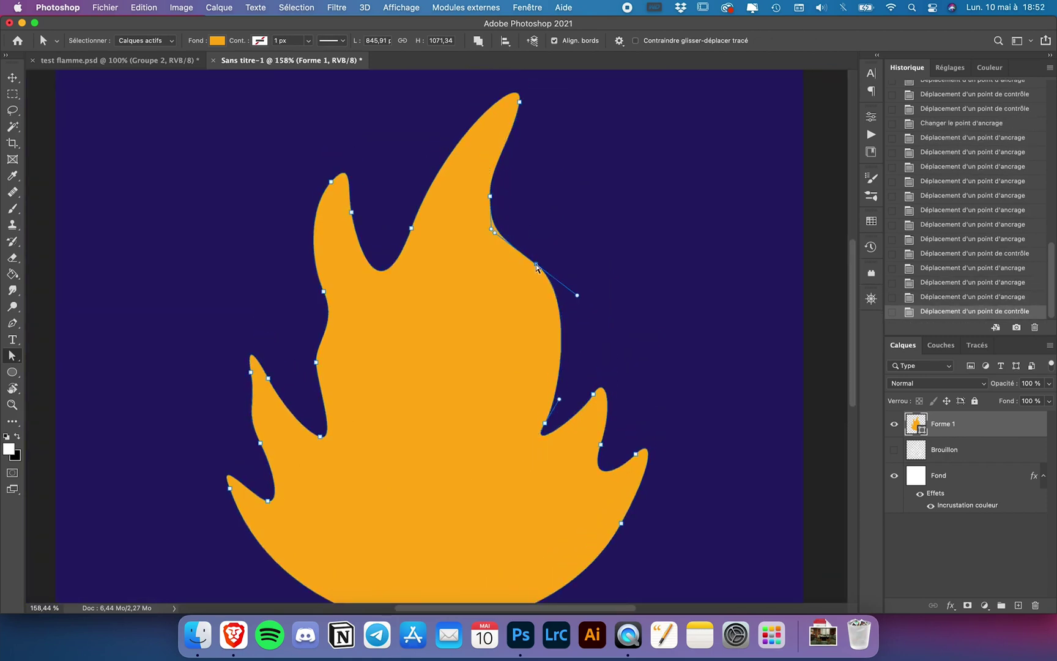
Smooth the flame's upper right edge and main tip by adjusting their anchor points and handles
click(518, 174)
drag(576, 327, 576, 326)
drag(519, 101, 520, 103)
scroll(520, 104, up, 4)
drag(500, 202, 497, 217)
scroll(465, 245, down, 3)
Narrow the upper left tip by moving the anchor point on its inner edge
click(352, 219)
drag(354, 226, 359, 226)
scroll(359, 225, up, 3)
scroll(395, 201, down, 4)
click(395, 201)
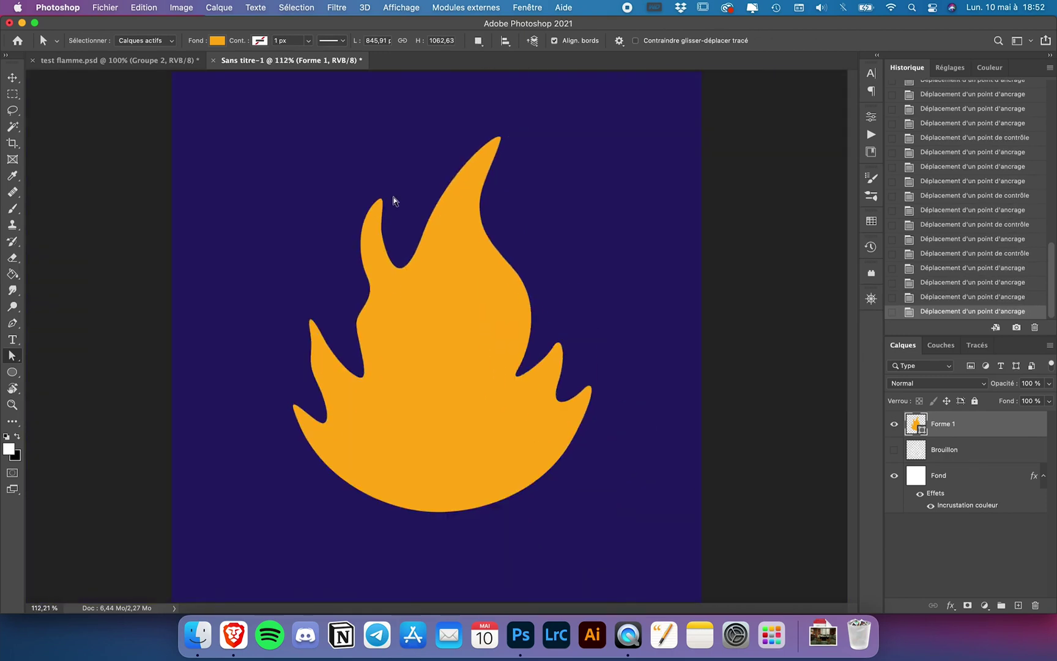
Reposition the anchor points of the middle left tongue together
click(578, 302)
scroll(338, 378, down, 3)
scroll(437, 311, up, 2)
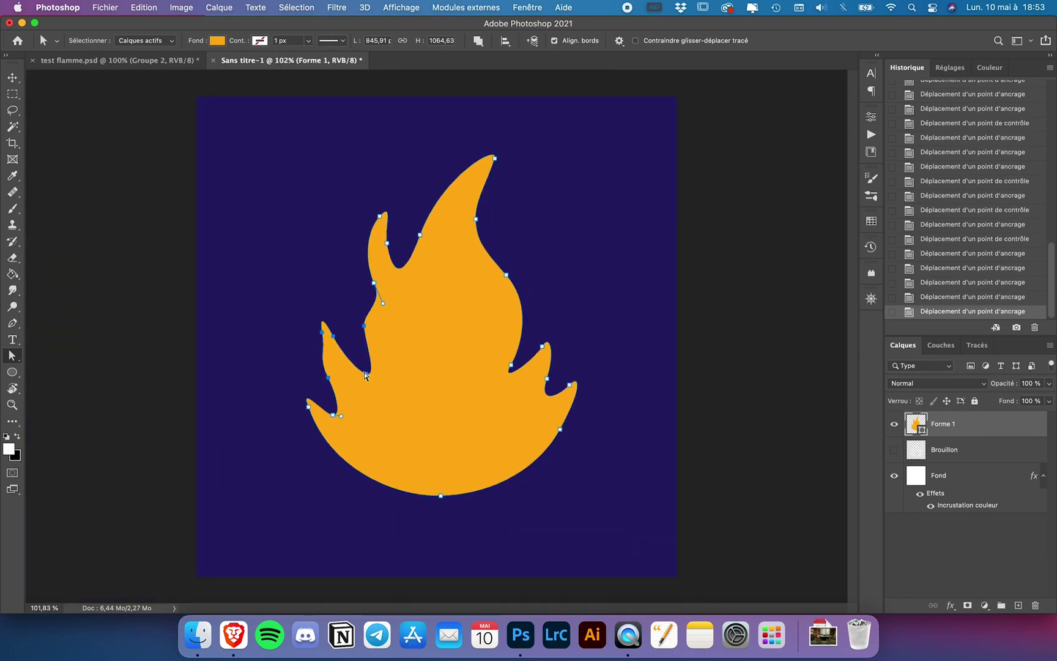
scroll(275, 287, down, 3)
scroll(437, 320, up, 3)
click(351, 375)
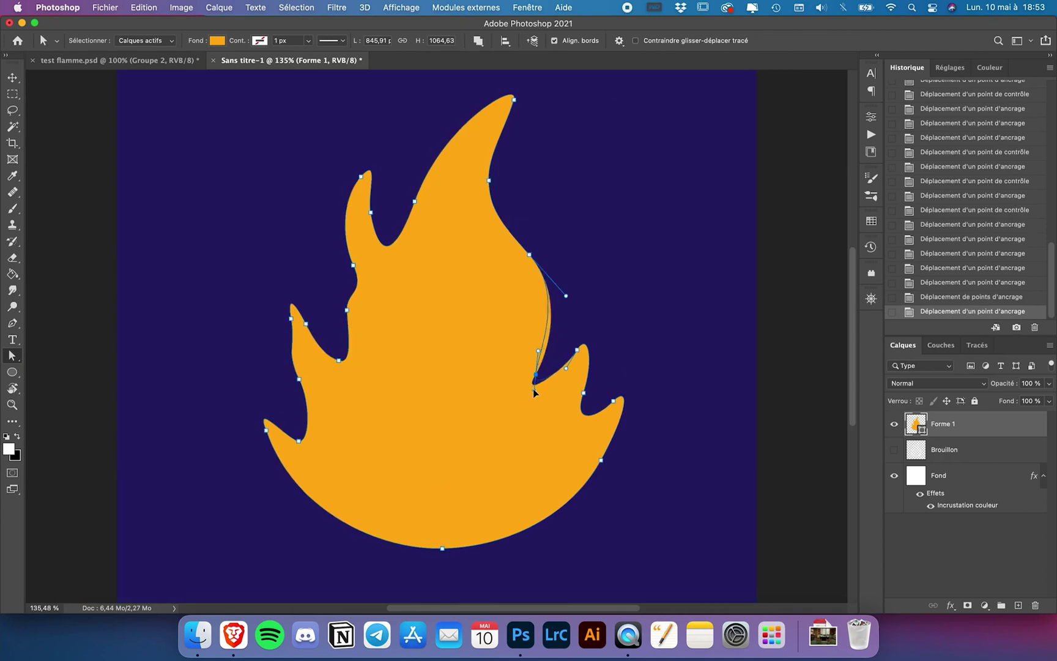
Reshape the notch beside the upper right tongue by adjusting its anchor point
drag(533, 392, 535, 391)
scroll(585, 309, down, 3)
key(v)
scroll(585, 309, up, 1)
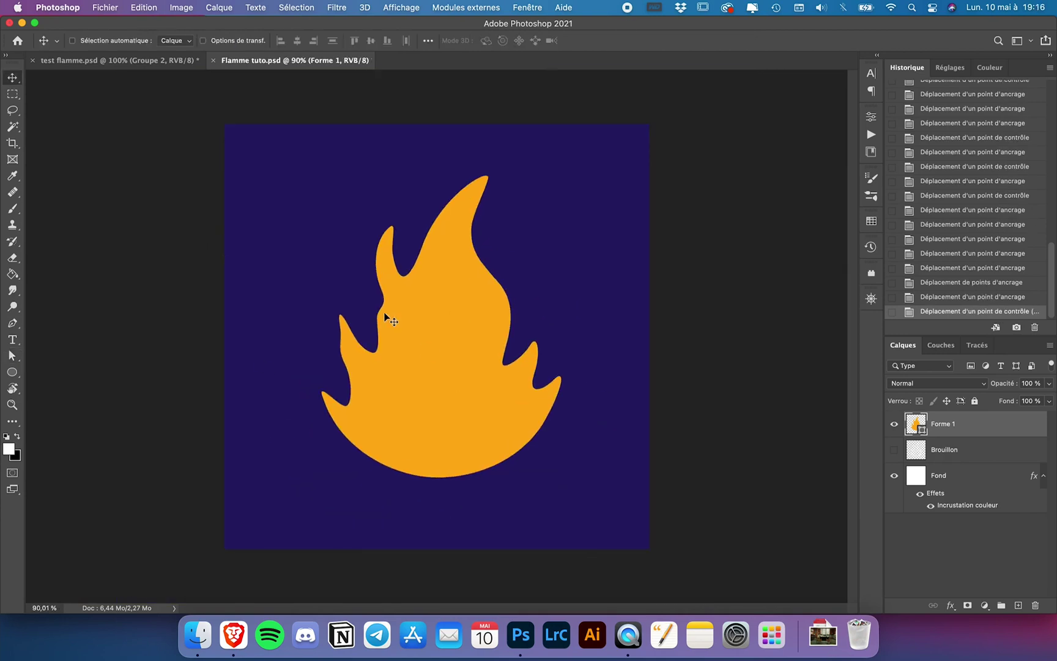
Try to delete the anchor point on the flame's left edge below the upper left tip
key(p)
scroll(384, 316, up, 2)
click(358, 288)
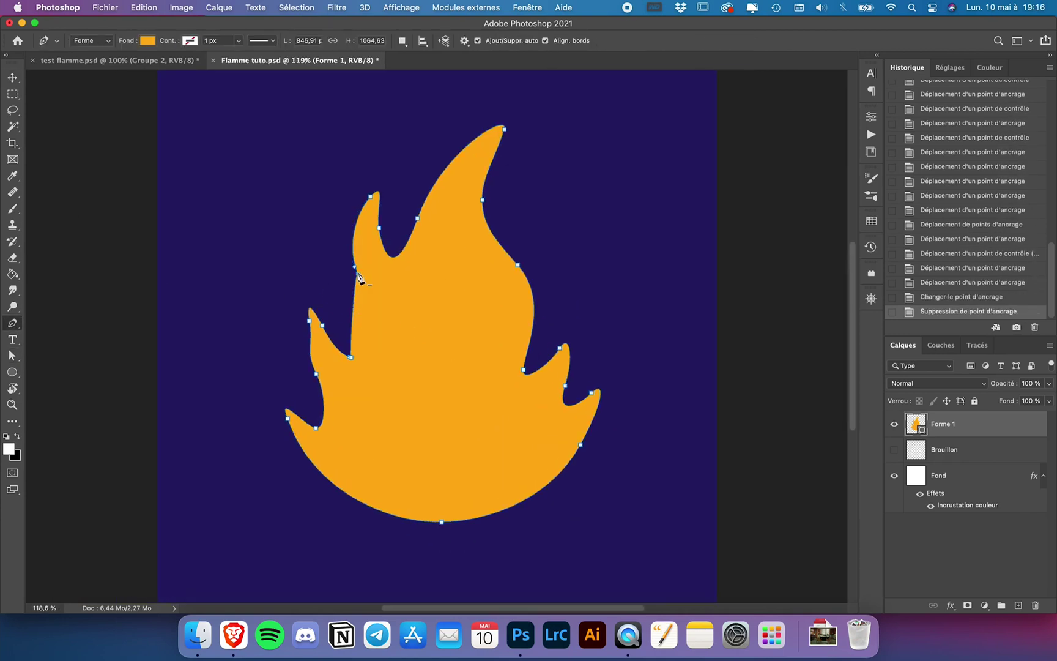
key(super+z)
Reshape the left edge into a wavier curve with a deeper, rounder notch beside the middle tongue
key(a)
drag(354, 283, 344, 371)
click(256, 335)
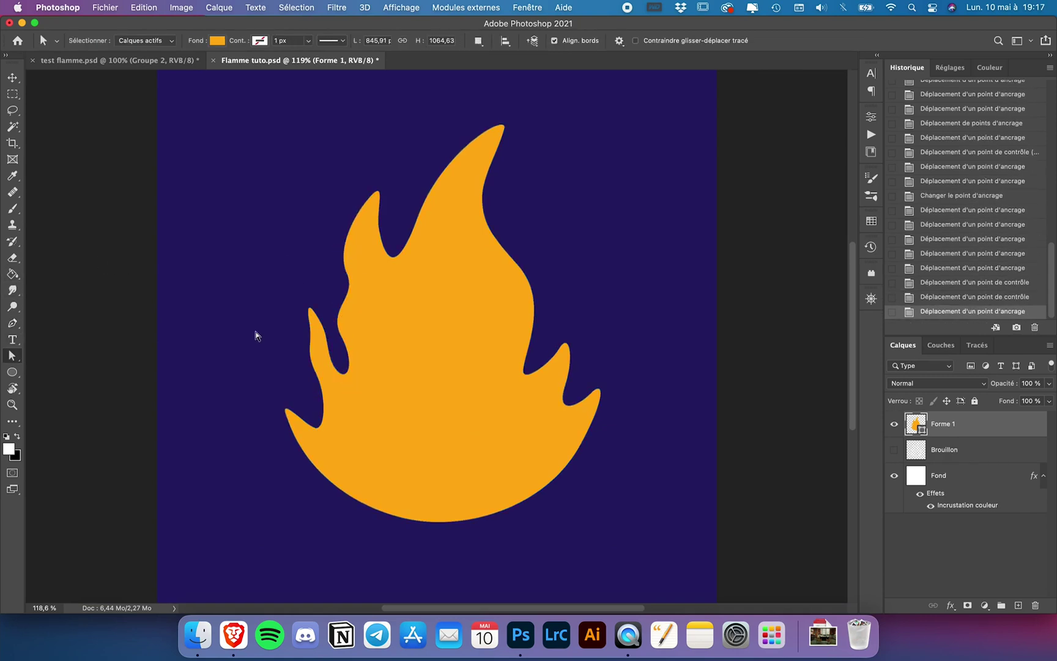
scroll(267, 336, down, 3)
scroll(383, 292, up, 1)
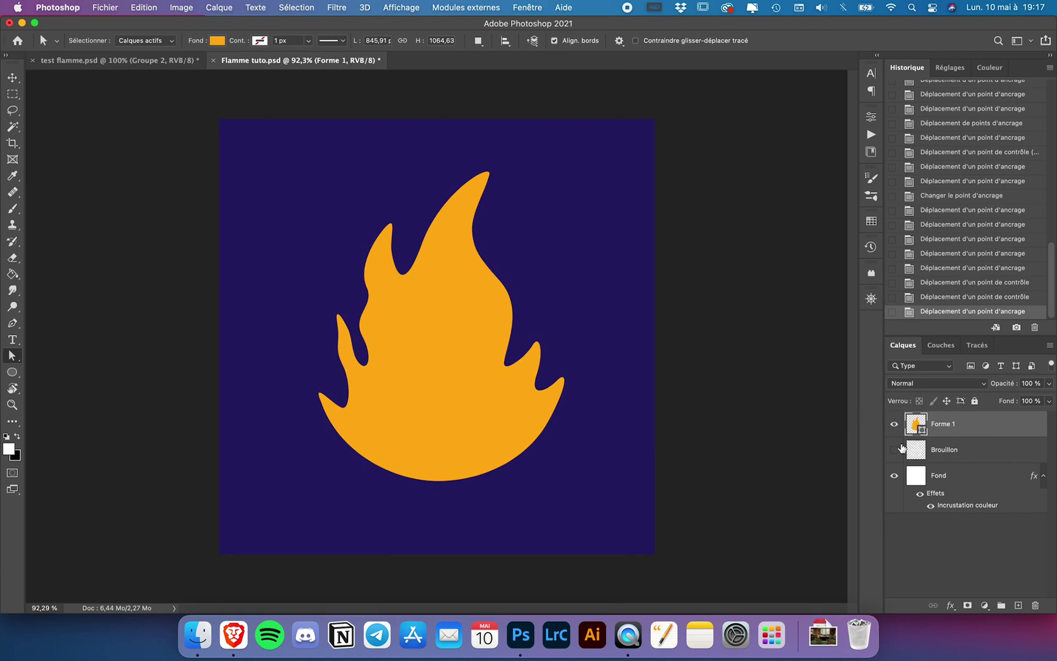
View the flame in test flamme.psd for reference and return to Flamme tuto.psd
key(v)
click(110, 61)
click(294, 60)
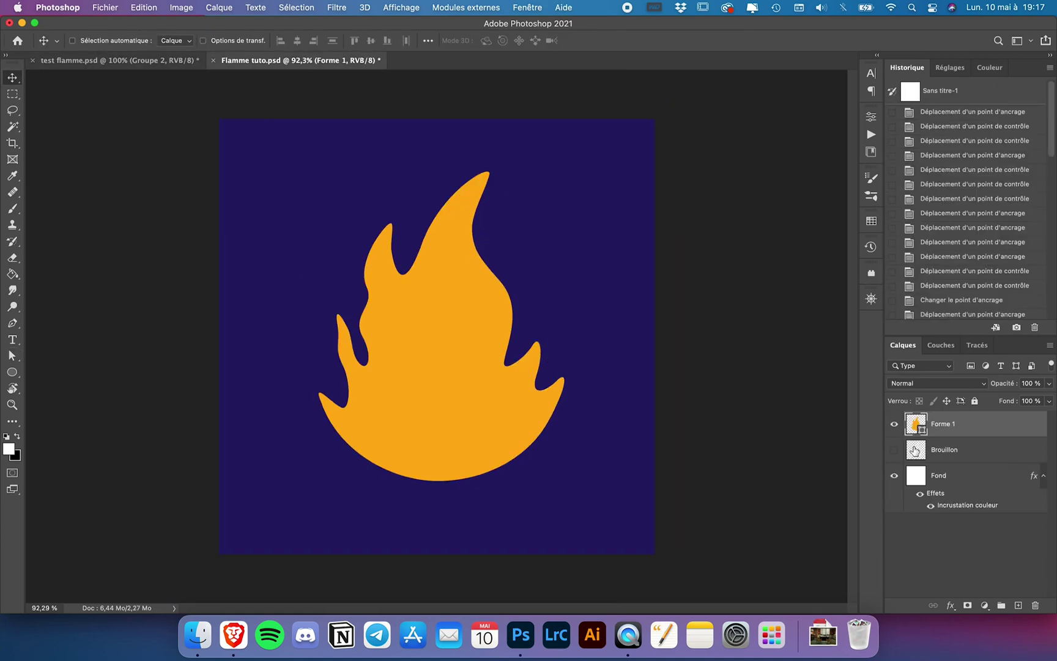
Show the Brouillon layer, place it above the orange shape, and add a new layer between them for pen tracing
click(894, 449)
drag(915, 452, 916, 422)
key(super+alt+shift+n)
key(p)
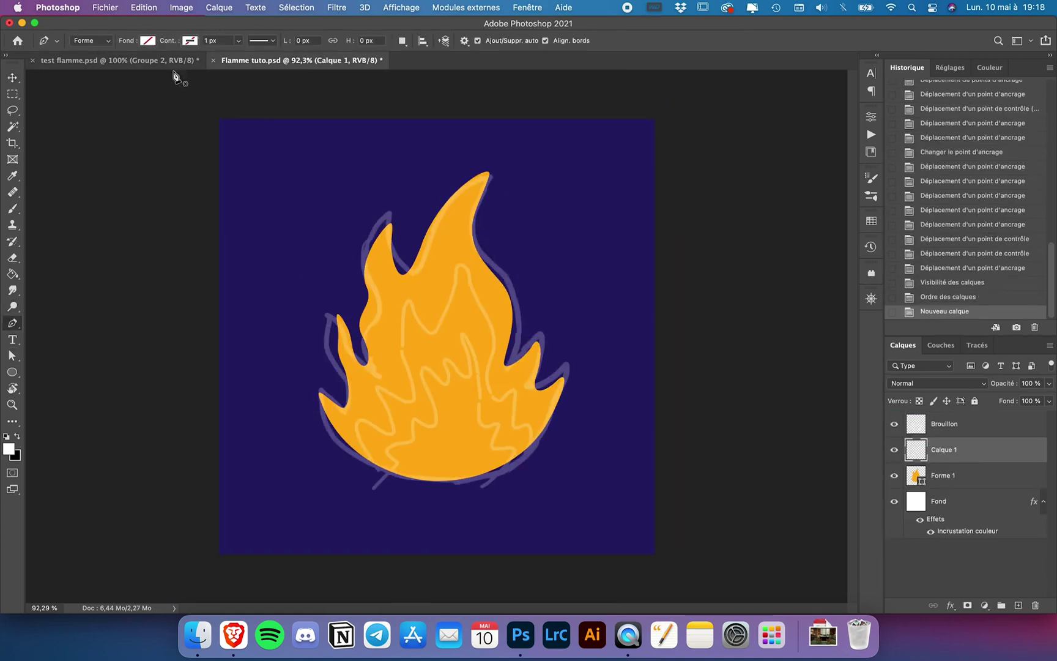
Trace the sketch's middle flame outline as a closed pen shape, rounding it off below the base
click(526, 461)
drag(526, 426, 507, 391)
scroll(526, 422, up, 3)
drag(508, 325, 492, 288)
drag(473, 248, 451, 206)
key(super+z)
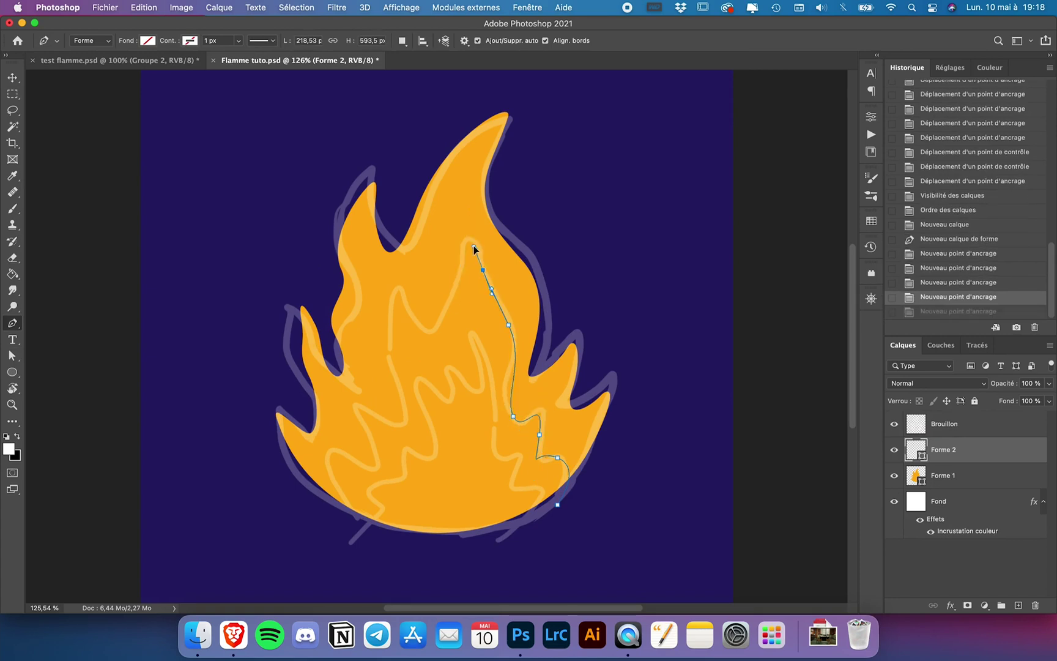
click(457, 291)
click(390, 339)
click(373, 414)
click(337, 448)
click(347, 516)
click(557, 504)
Fill the middle flame shape with darker orange, hide the Brouillon layer, and clip the shape to Forme 1
click(147, 41)
click(227, 65)
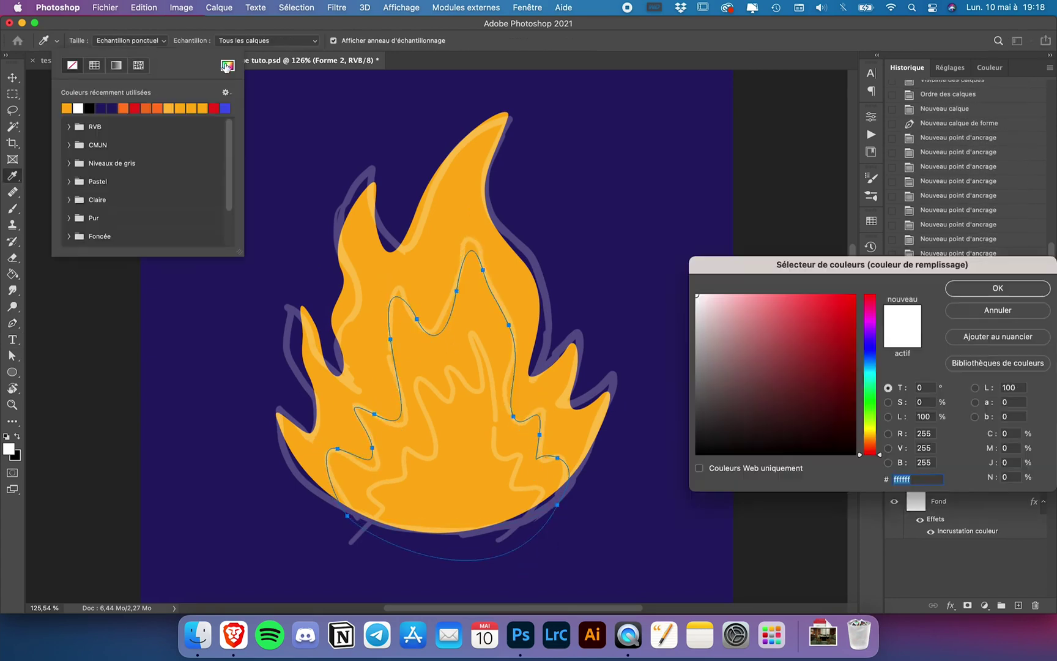
click(226, 108)
click(123, 108)
click(998, 287)
click(894, 423)
key(v)
alt+click(962, 463)
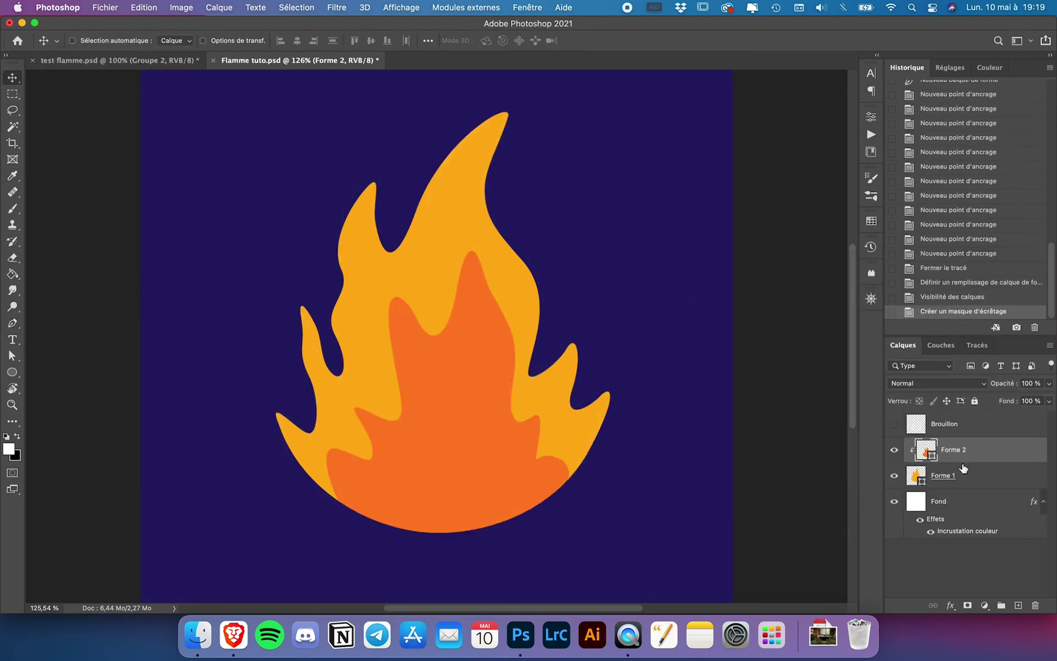
Reshape the middle flame by raising its main tip and smoothing the tongues and notches along both sides
key(a)
drag(476, 245, 452, 291)
drag(387, 397, 366, 446)
mouse_move(551, 457)
mouse_down()
mouse_move(505, 400)
mouse_move(582, 454)
mouse_move(543, 436)
mouse_up()
drag(509, 325, 505, 305)
drag(481, 251, 474, 234)
drag(417, 319, 409, 319)
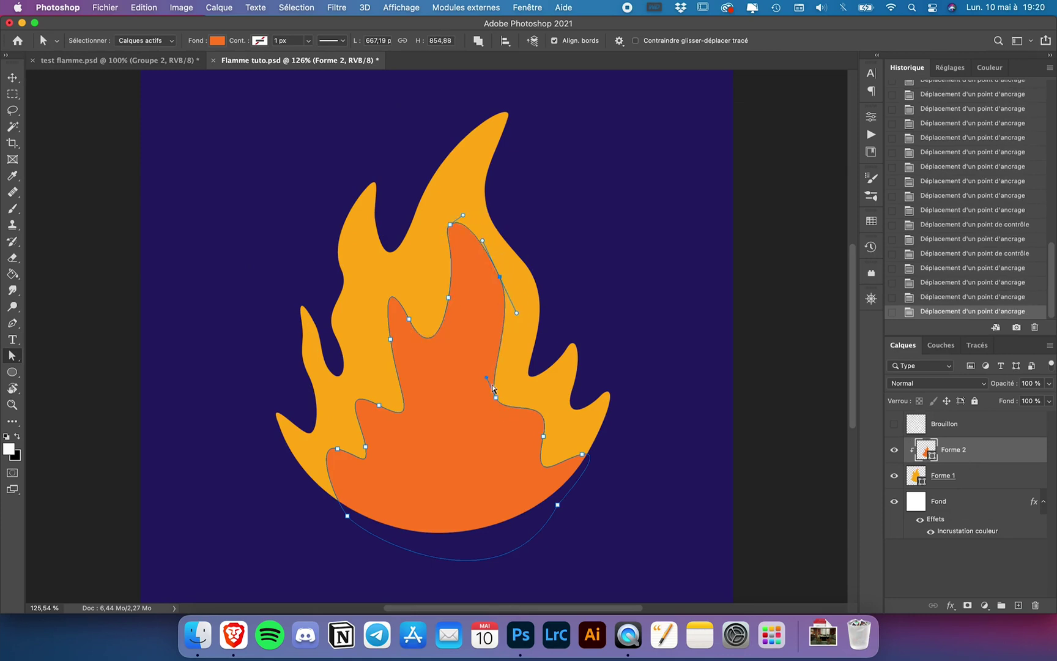
drag(450, 225, 452, 218)
click(584, 310)
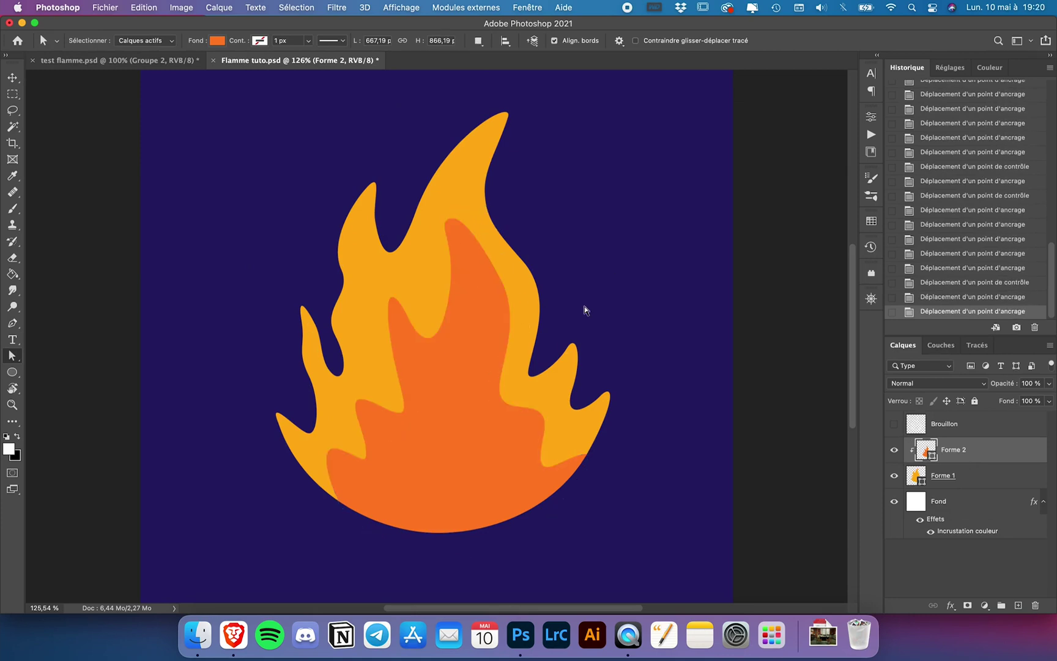
Add a layer above Forme 2, show the Brouillon layer, and trace the innermost flame's right side up to its tip
click(1018, 605)
click(894, 423)
click(13, 323)
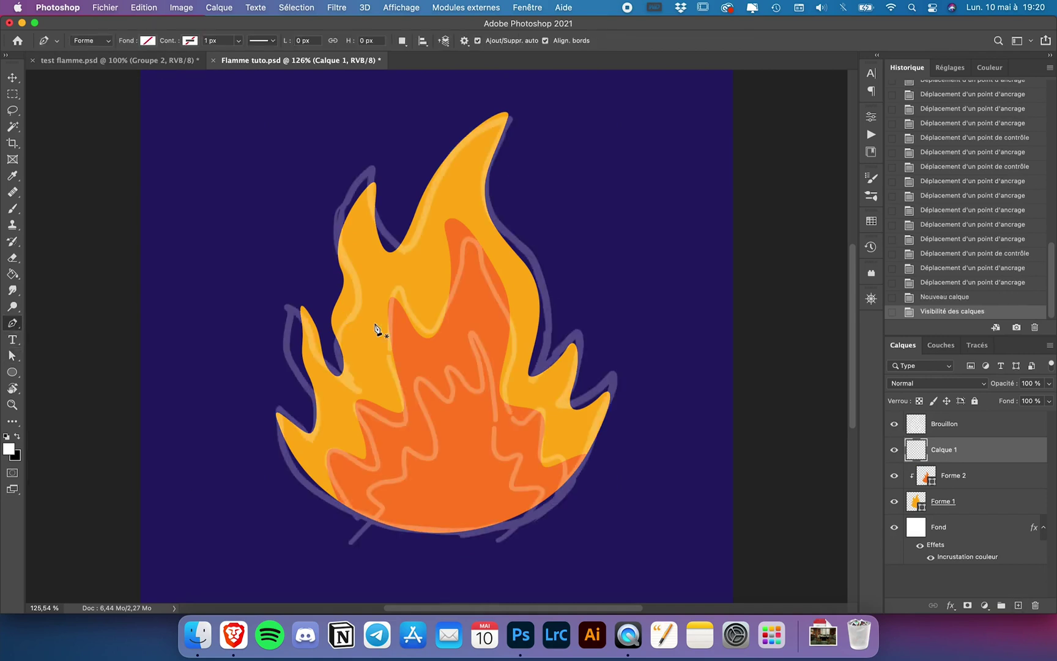
click(516, 530)
click(530, 487)
click(514, 468)
click(498, 454)
drag(467, 327, 435, 340)
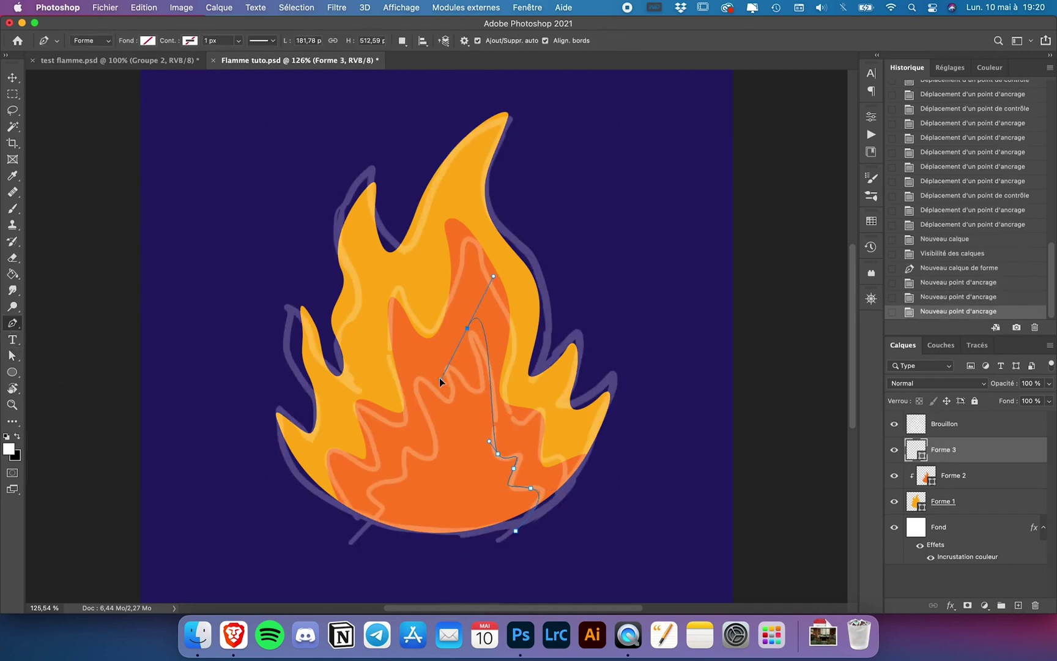
Trace the innermost flame's small tongues and left side, and close the path below the base
drag(470, 392, 450, 411)
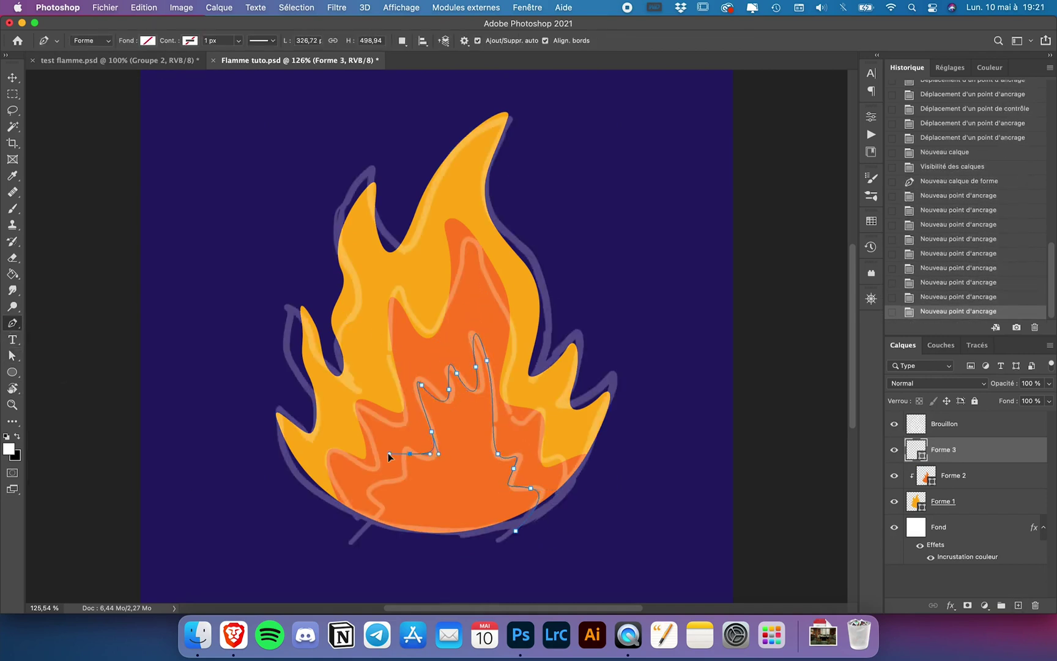
drag(388, 453, 387, 454)
click(391, 485)
click(378, 503)
click(356, 521)
click(451, 546)
click(516, 530)
right_click(467, 450)
Fill the innermost flame with red, hide the Brouillon layer, and clip the shape into the flame below
click(147, 40)
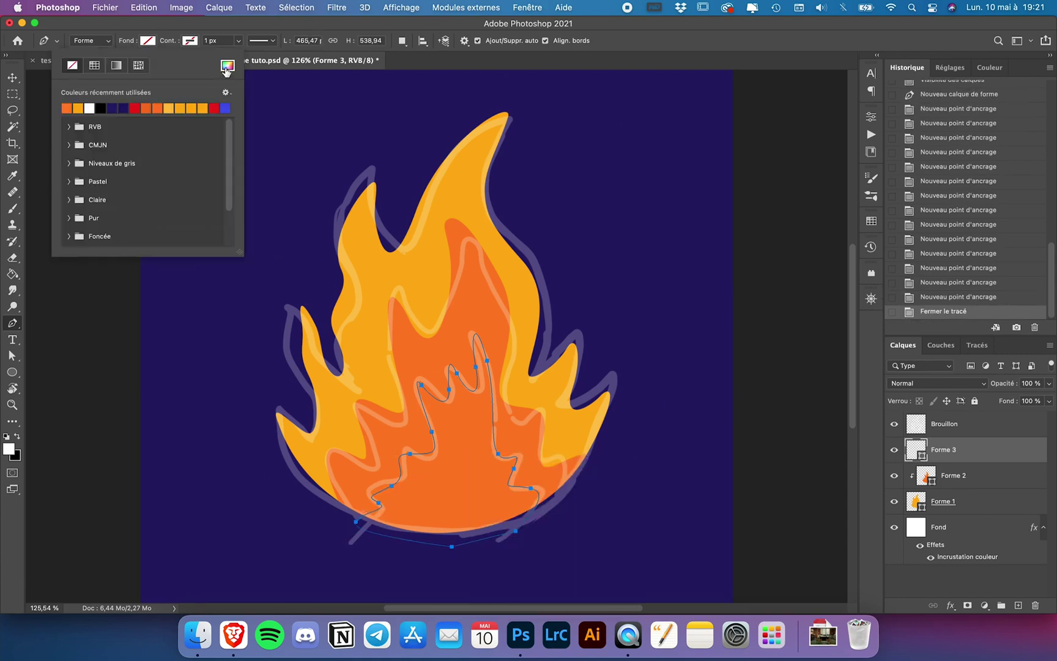
click(227, 65)
click(996, 288)
click(894, 423)
key(v)
alt+click(947, 462)
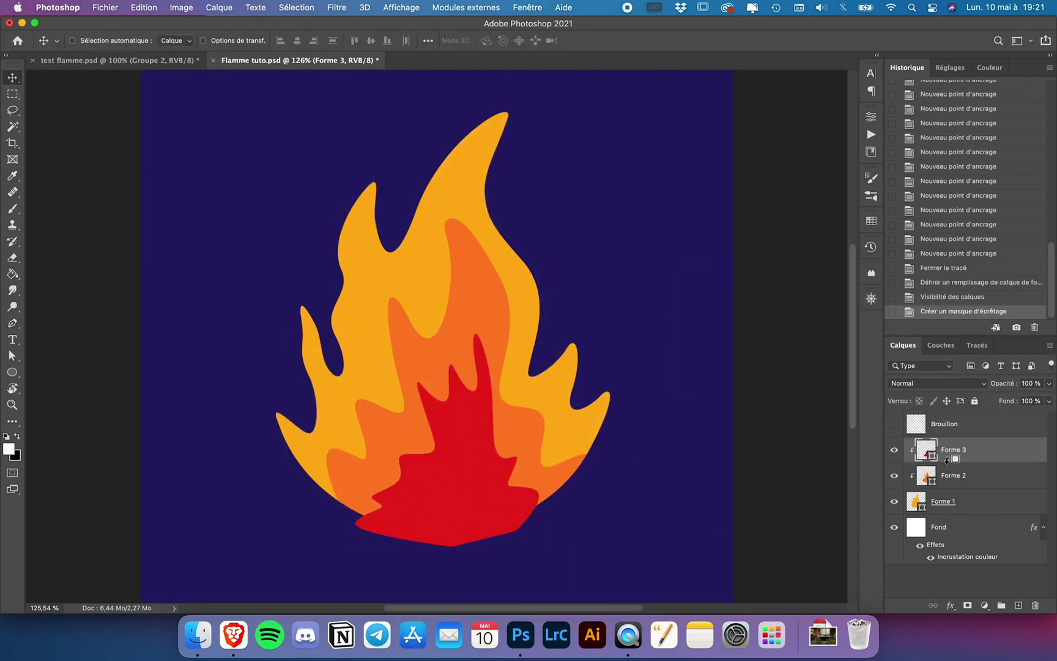
Widen the red flame's base on both sides to cover the bottom and round its lower side tongues
click(12, 356)
scroll(486, 544, up, 3)
drag(554, 472, 476, 276)
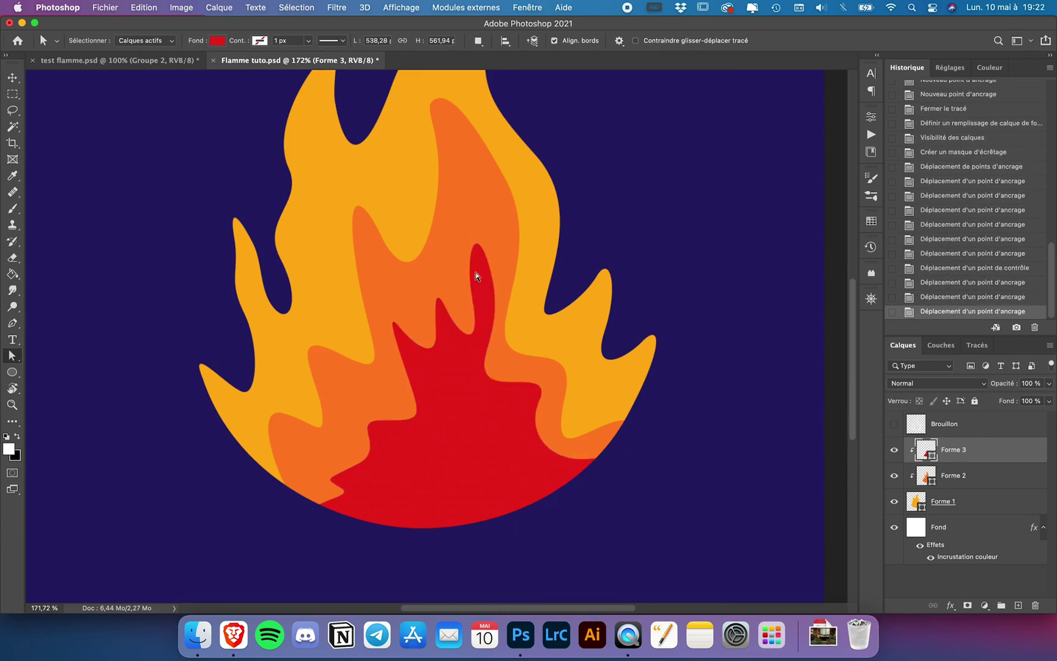
drag(357, 464, 307, 472)
drag(366, 420, 384, 399)
click(412, 390)
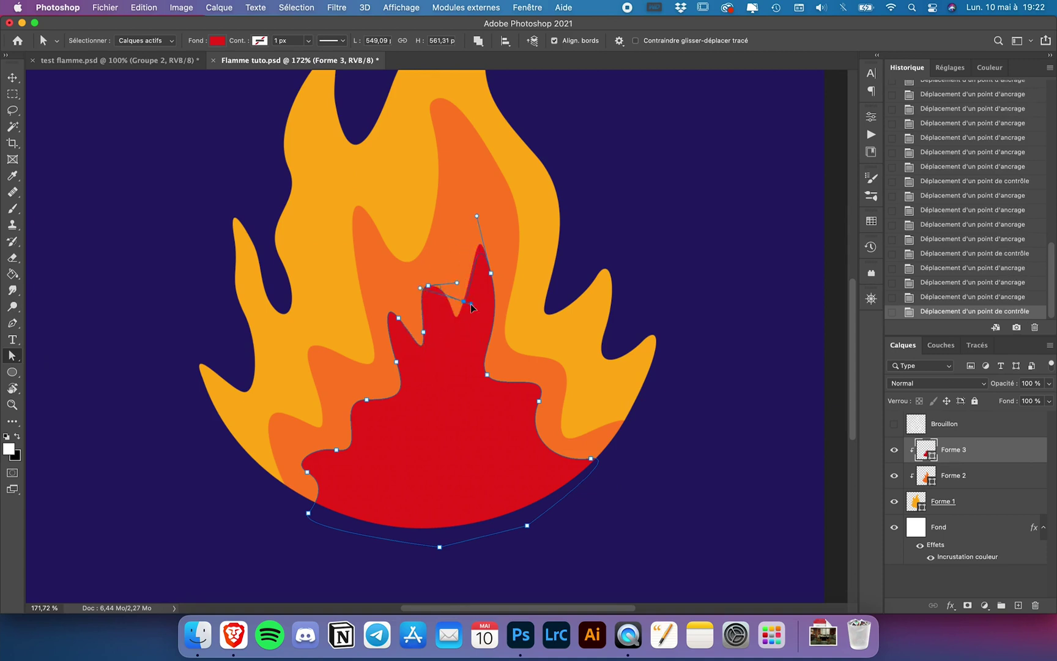
Reshape the red flame's tallest tongue into a longer, rounded finger leaning slightly right
drag(491, 278, 516, 264)
drag(491, 266, 484, 243)
drag(487, 375, 485, 360)
scroll(490, 368, down, 5)
scroll(499, 367, up, 5)
click(561, 428)
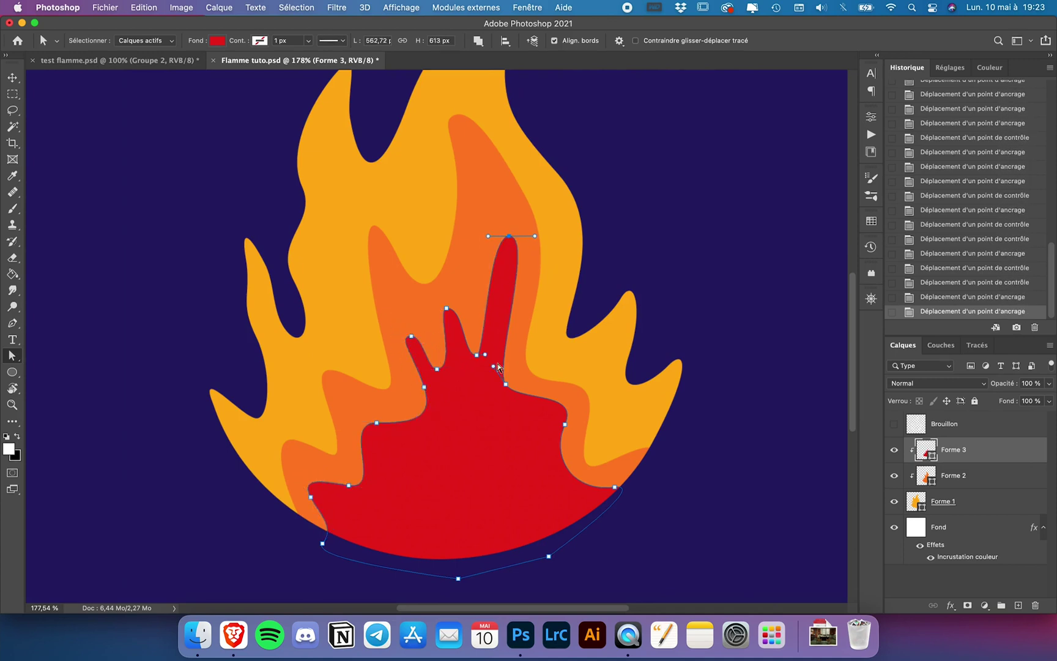
drag(499, 381, 508, 366)
Add an anchor point on each side of the tall red tongue and bend the tongue into a gentle wave
key(p)
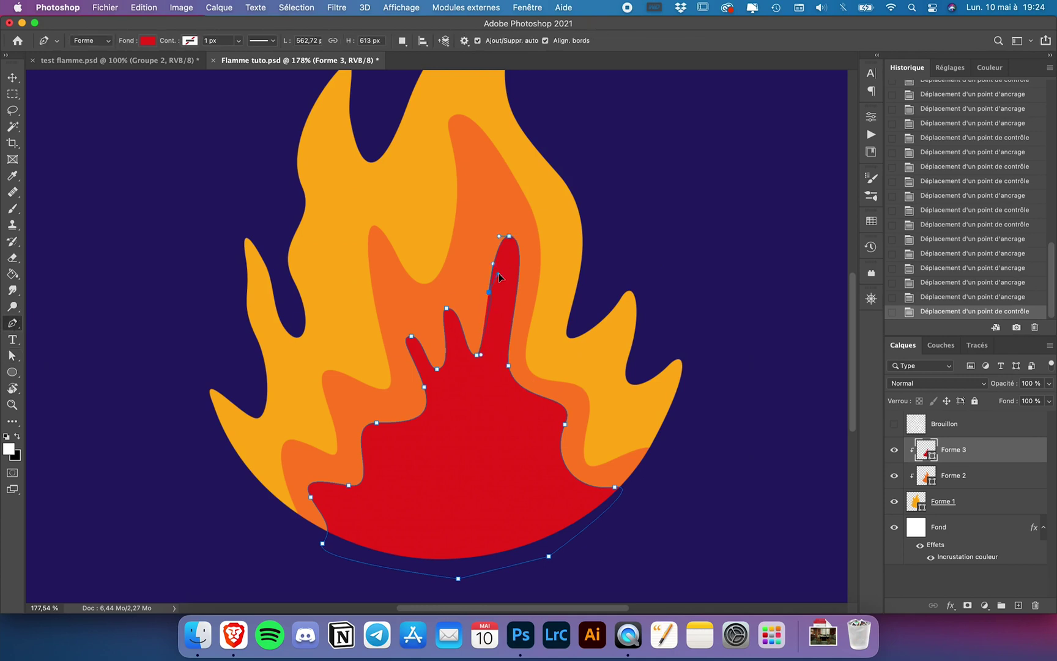
click(488, 290)
key(a)
drag(489, 291, 492, 293)
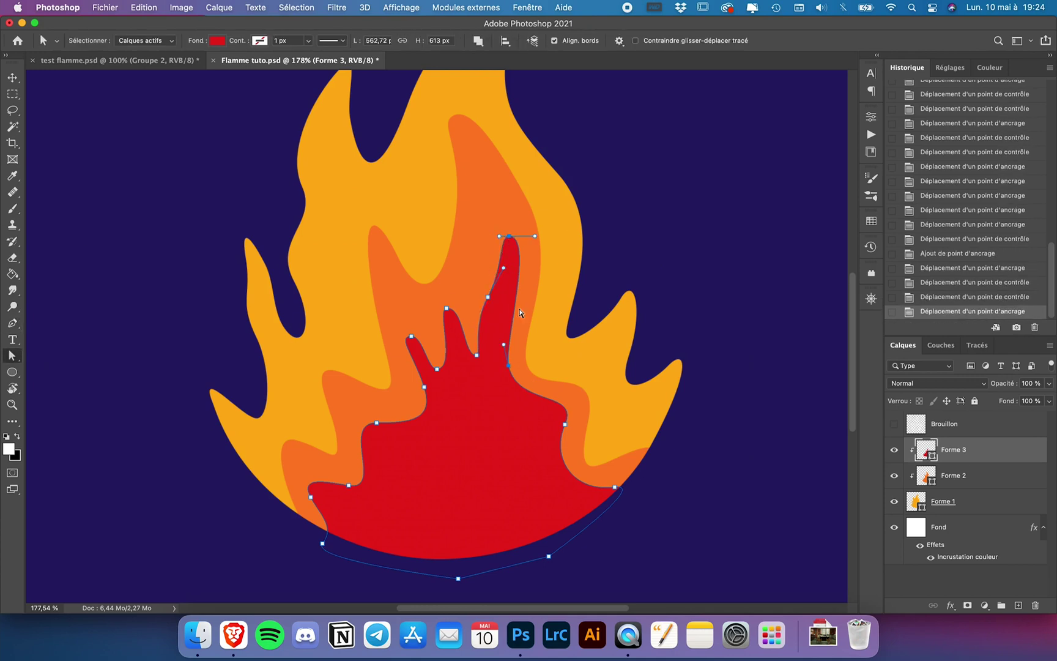
drag(534, 236, 547, 238)
drag(487, 296, 493, 298)
drag(493, 298, 490, 294)
click(12, 323)
click(520, 307)
click(15, 353)
drag(509, 366, 501, 361)
click(513, 319)
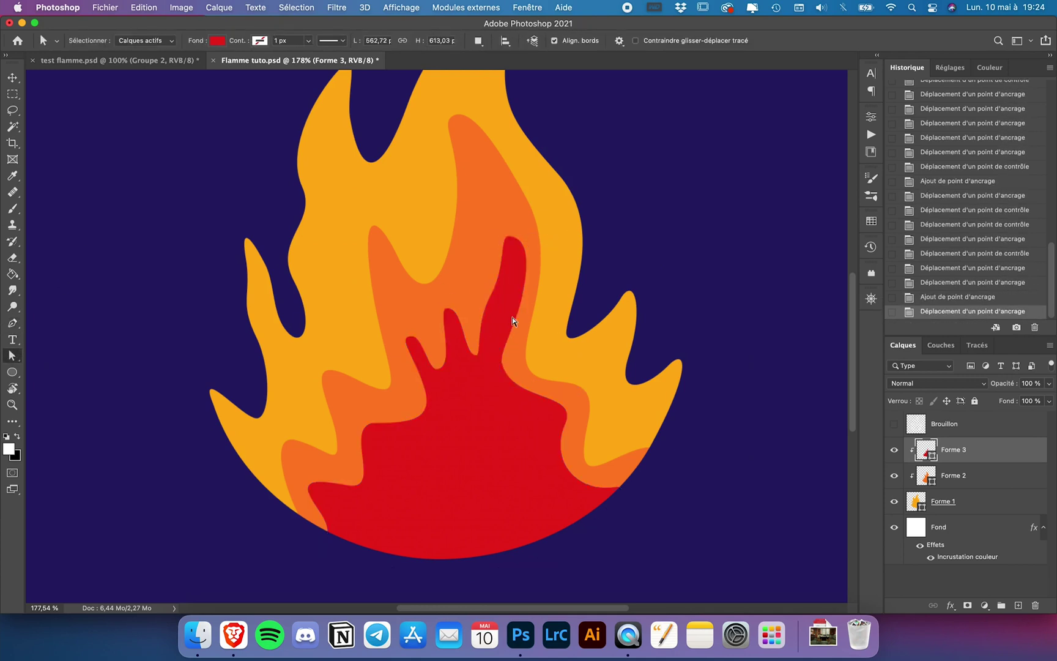
Refine the three red tongues by raising the tallest tip and adjusting the curves of the notches and smaller tips
scroll(505, 277, up, 5)
drag(514, 208, 508, 188)
drag(481, 309, 473, 309)
drag(533, 304, 520, 312)
click(564, 316)
click(473, 309)
scroll(441, 343, up, 5)
drag(484, 462, 497, 462)
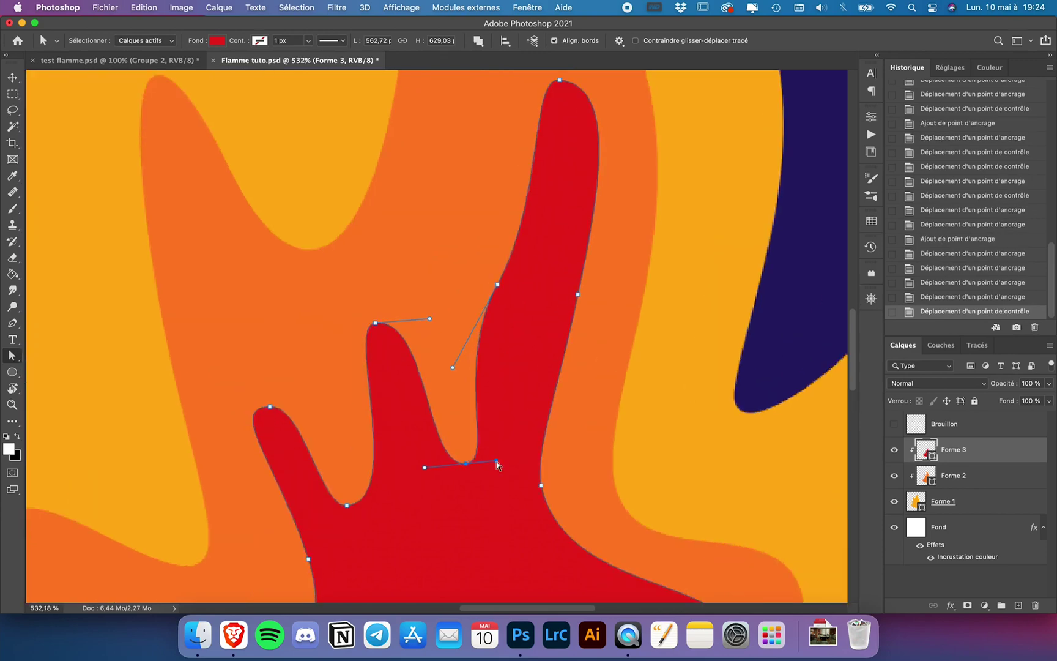
drag(446, 398, 429, 392)
drag(270, 406, 245, 428)
scroll(294, 380, down, 5)
scroll(574, 323, up, 4)
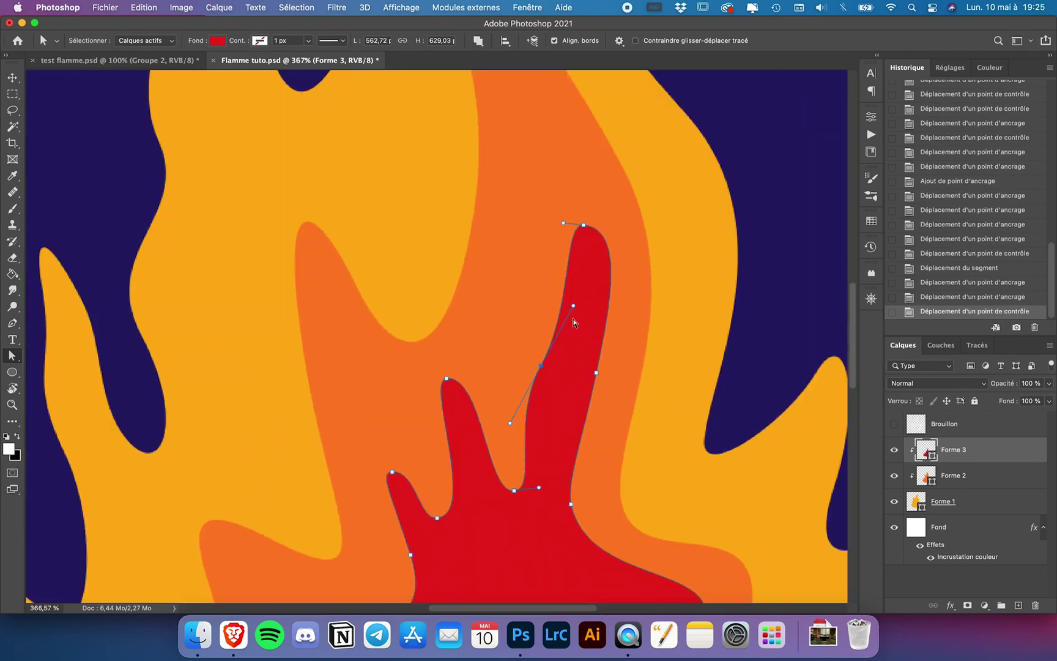
Curl the tall red tongue into an S-shaped hook with its tip pointing left
drag(584, 224, 536, 240)
drag(596, 372, 532, 372)
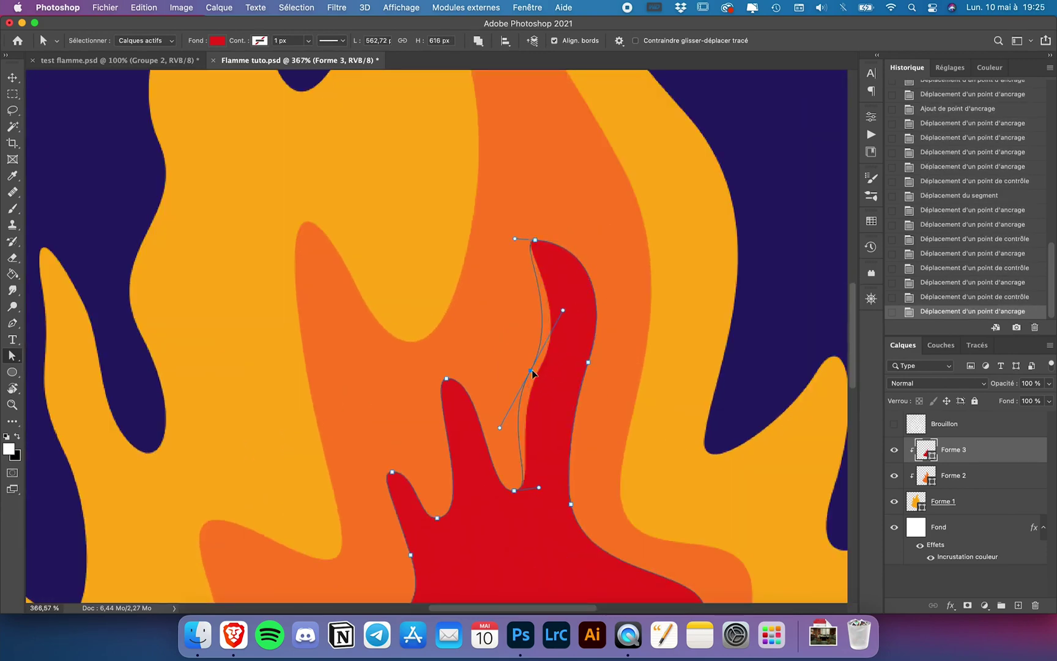
drag(562, 310, 587, 290)
drag(580, 231, 586, 243)
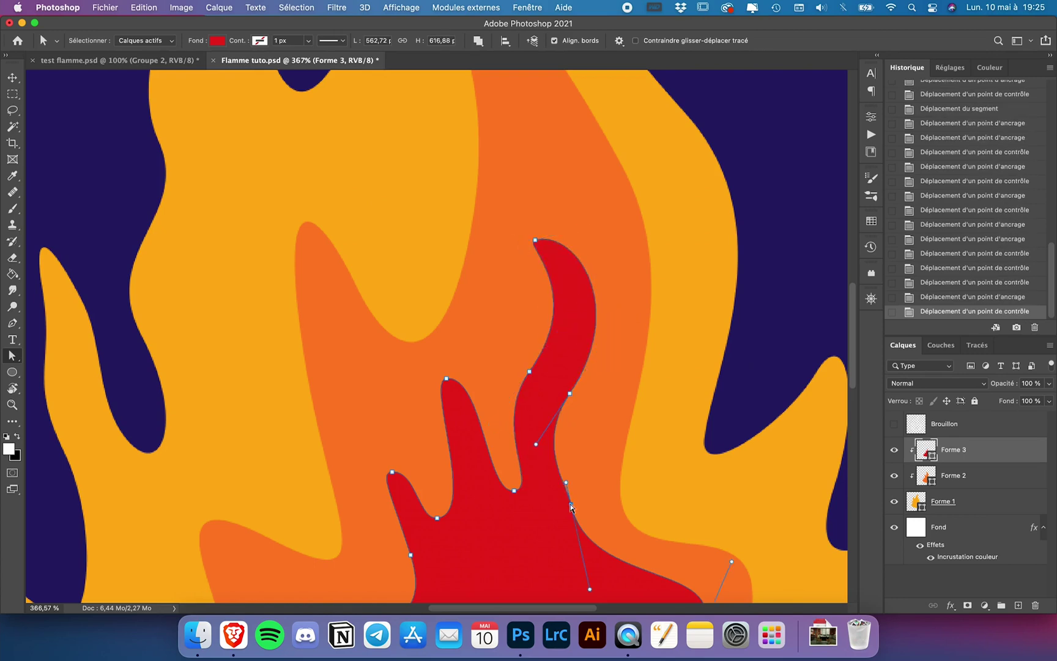
Fine-tune the red flame's contour, smoothing the hooked tongue, its tip, and the curve at its base
scroll(614, 321, down, 5)
scroll(614, 321, right, 3)
scroll(614, 321, down, 5)
scroll(613, 321, up, 5)
drag(503, 392, 534, 419)
drag(487, 370, 474, 352)
drag(504, 390, 507, 387)
scroll(507, 386, up, 1)
click(477, 240)
drag(477, 239, 483, 245)
drag(543, 150, 535, 141)
drag(483, 245, 489, 238)
drag(508, 387, 517, 406)
click(605, 349)
Adjust the red flame's placement inside the orange one with Free Transform
scroll(604, 348, down, 10)
key(super+t)
scroll(440, 340, up, 3)
mouse_move(519, 325)
mouse_down()
mouse_move(552, 257)
mouse_move(561, 268)
mouse_move(519, 326)
mouse_up()
key(Return)
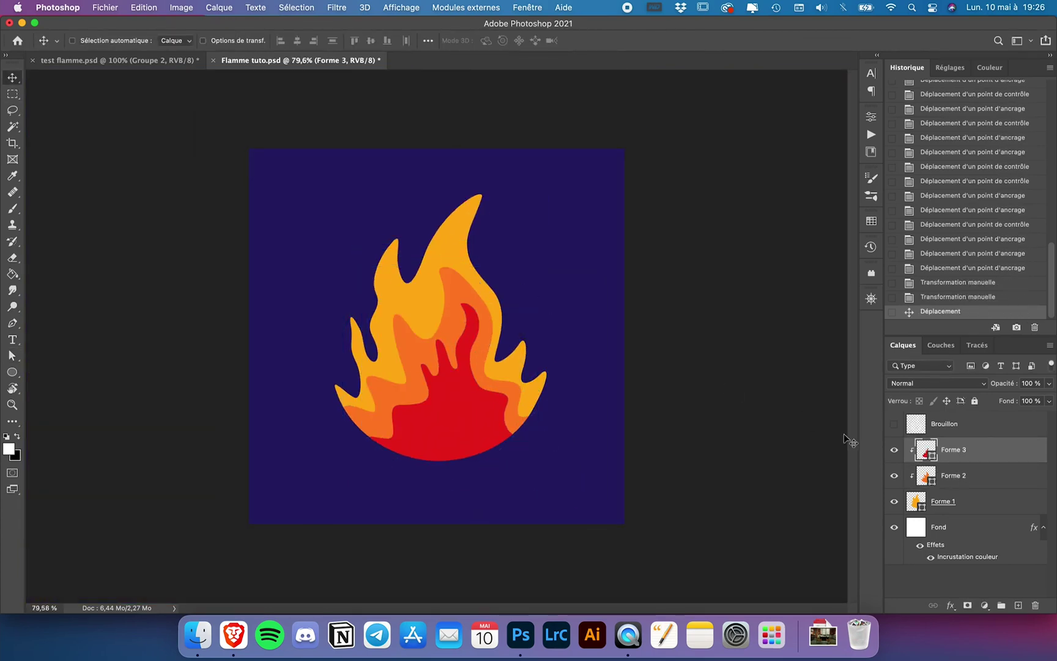
Draw a small droplet with the Pen tool above the left tongue's tip and fill it with yellow-orange
scroll(357, 294, up, 7)
key(p)
click(372, 359)
drag(321, 299, 281, 314)
drag(345, 353, 365, 370)
drag(372, 359, 330, 349)
click(148, 41)
Reshape the droplet into a teardrop with a rounded upper end and a narrow lower tip
key(v)
scroll(363, 347, up, 4)
key(a)
click(315, 387)
drag(234, 279, 242, 284)
drag(381, 372, 380, 384)
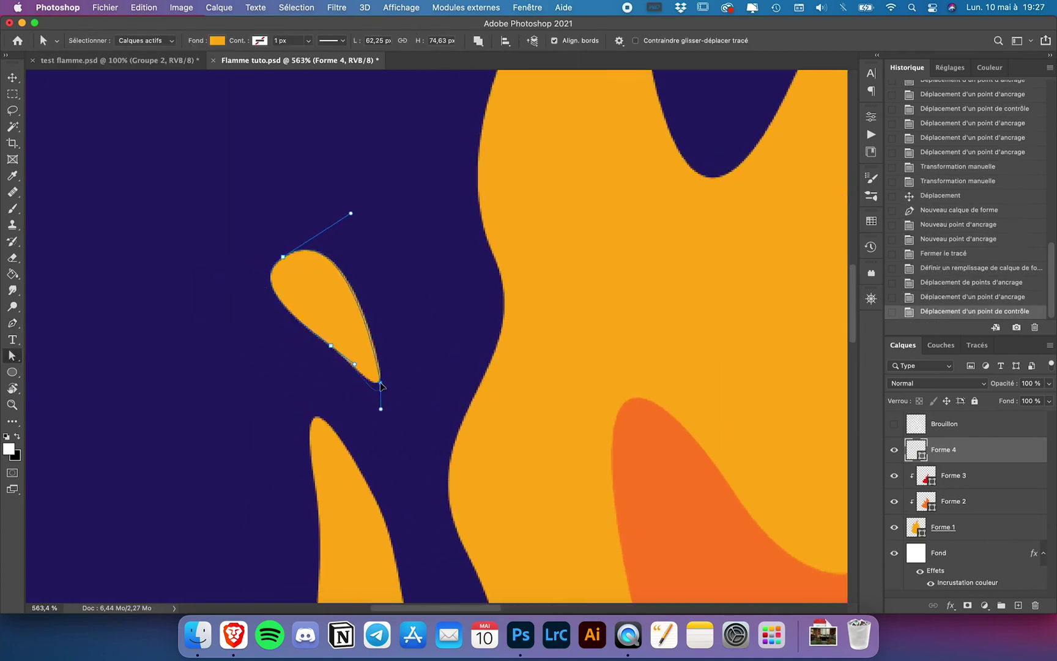
Position the droplet, then duplicate it, flip the copy horizontally, and fit it above the flame's right tongue
key(v)
scroll(366, 299, down, 7)
drag(365, 301, 356, 329)
key(super+j)
click(144, 8)
drag(321, 228, 624, 279)
click(399, 471)
key(Return)
scroll(621, 314, up, 3)
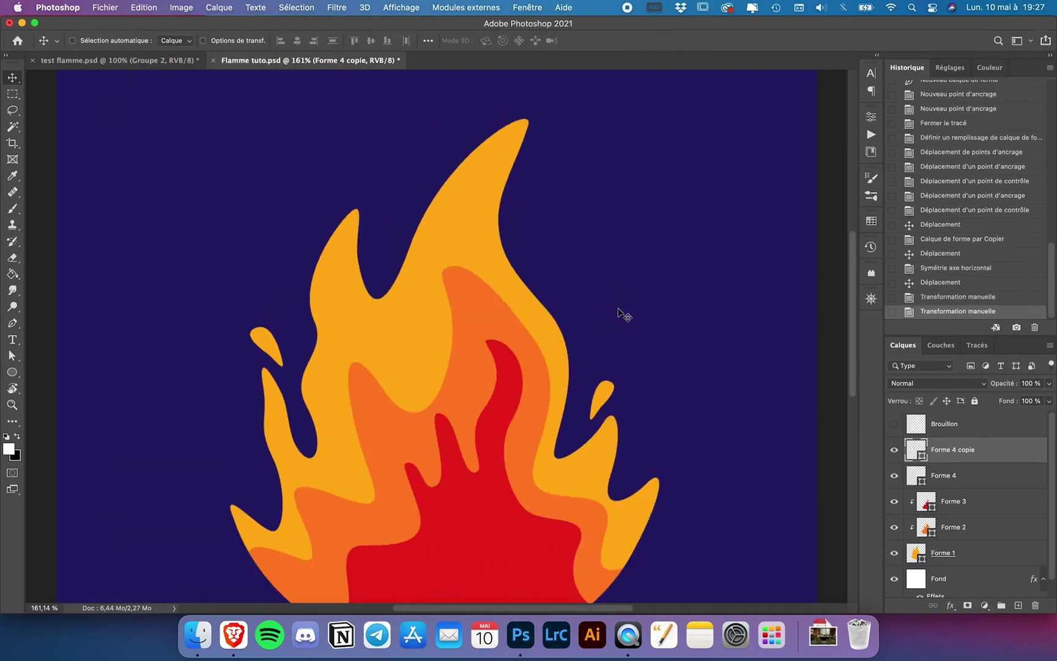
Duplicate the right droplet, move the copy above the upper left tongue, flip it horizontally, and transform it to fit
key(super+j)
drag(607, 427, 390, 227)
key(super+t)
drag(399, 170, 370, 171)
key(Return)
click(144, 8)
click(401, 470)
key(super+t)
drag(381, 230, 350, 199)
key(Return)
Refine the outlines of the upper droplet and the right droplet by moving their anchor and control points
key(a)
scroll(338, 202, up, 6)
drag(330, 246, 340, 245)
scroll(316, 224, down, 6)
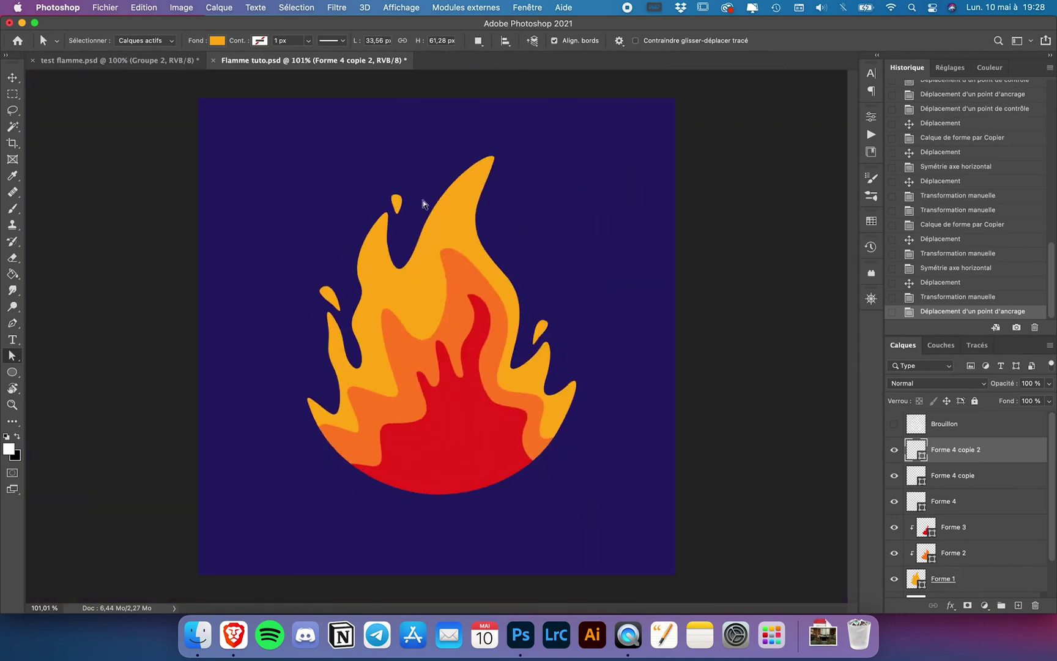
scroll(422, 324, up, 3)
click(949, 471)
scroll(642, 343, up, 5)
drag(488, 327, 554, 319)
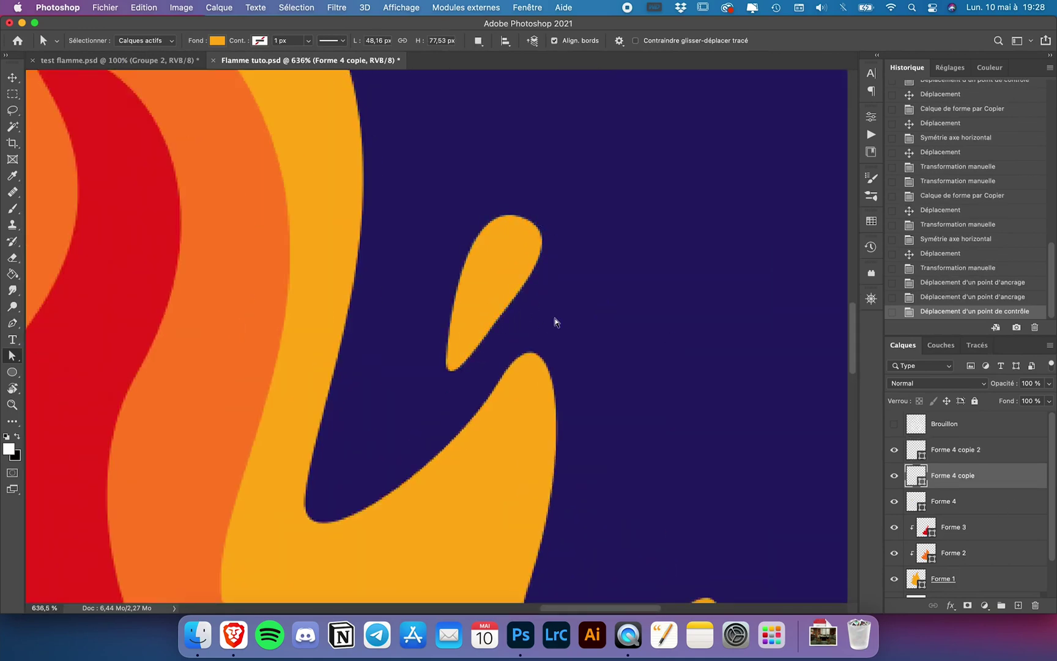
scroll(554, 319, down, 8)
Group the layers from Forme 4 copie 2 down to Forme 1 and name the group Flamme
click(11, 78)
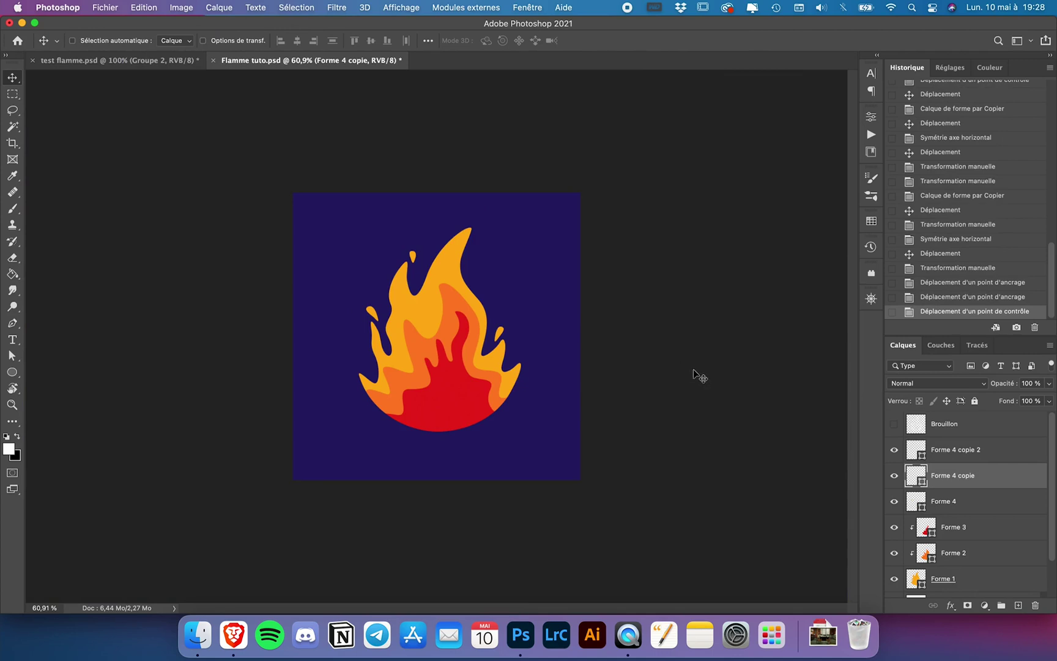
click(960, 451)
scroll(967, 489, down, 1)
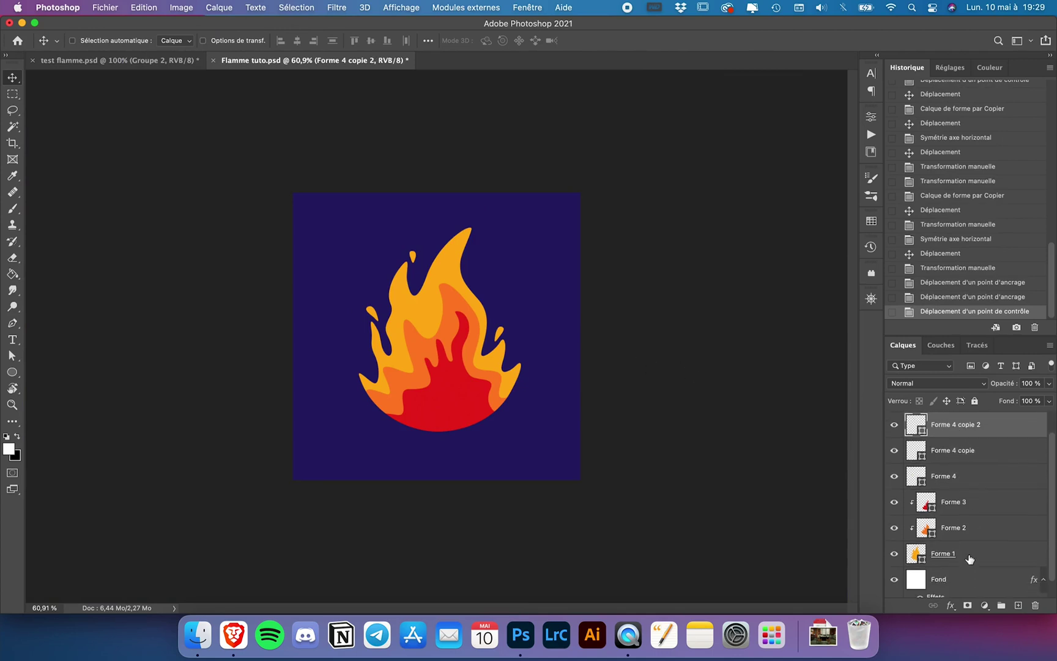
shift+click(964, 548)
click(1001, 605)
double_click(939, 442)
text(Flamme)
key(Return)
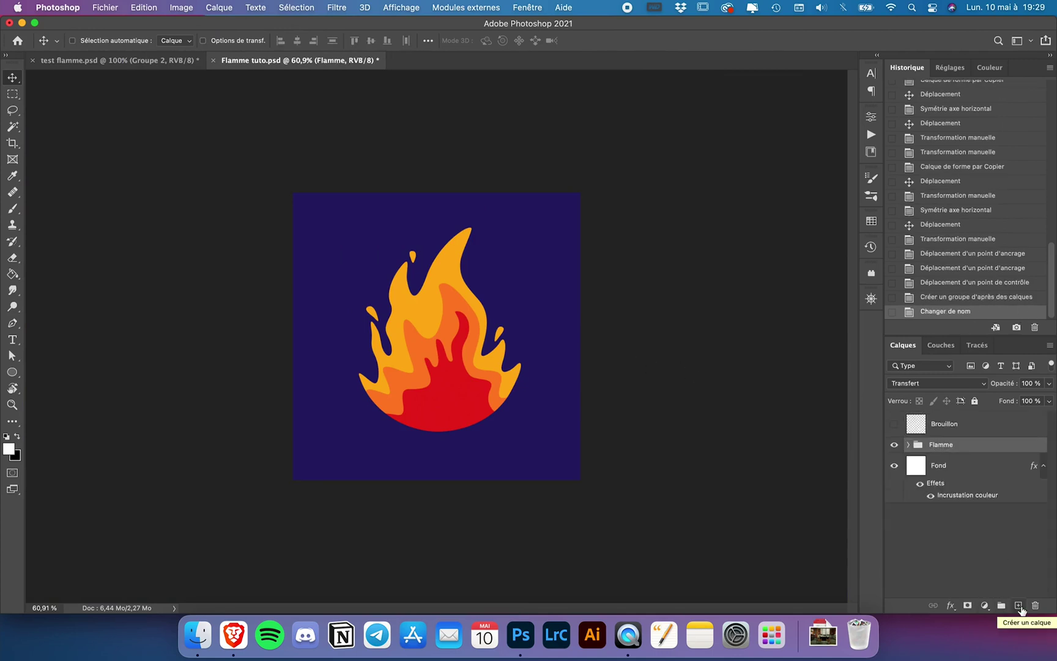
Create a new layer clipped to the Flamme group and adjust the Brush tool's tip for painting white highlights
click(1018, 605)
alt+click(948, 462)
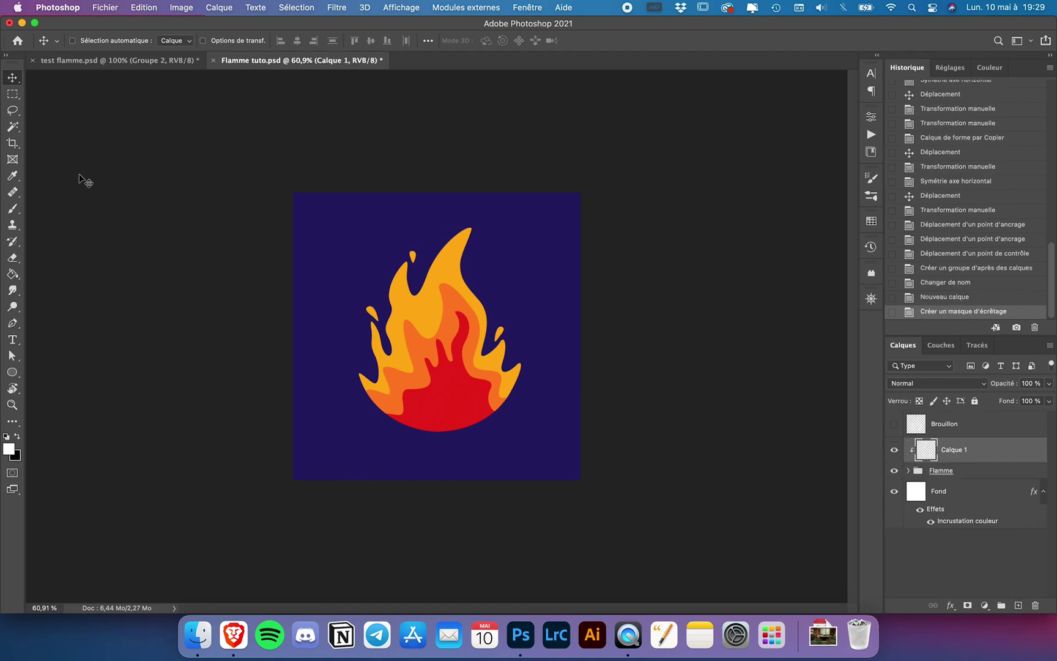
key(b)
right_click(83, 177)
click(197, 27)
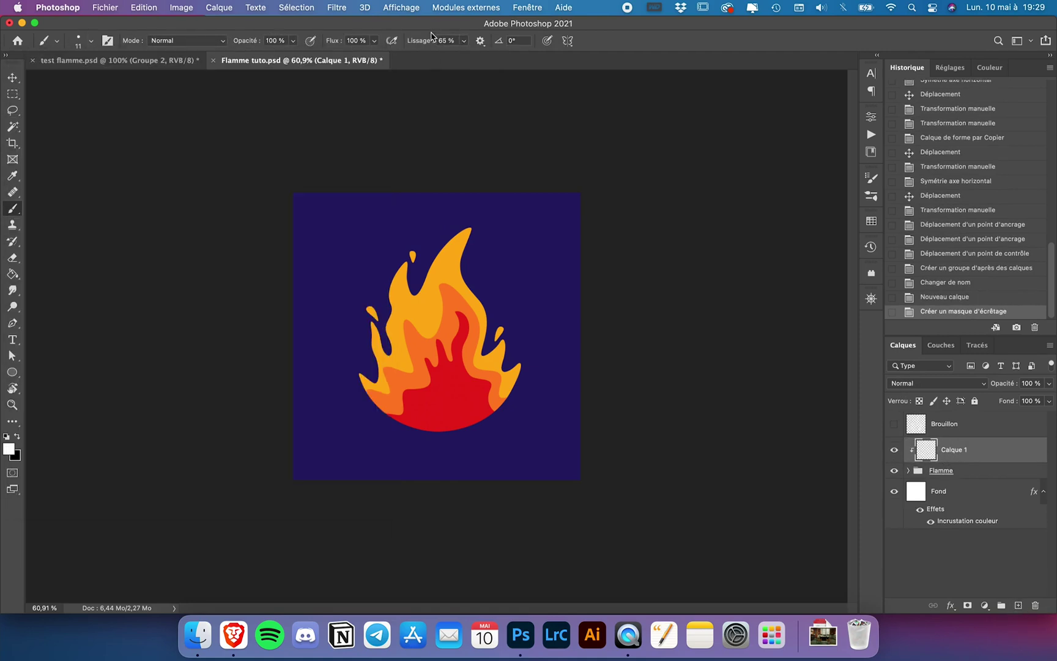
scroll(372, 221, up, 3)
click(90, 40)
drag(74, 81, 85, 81)
click(122, 32)
Paint a white highlight down the left edge of the tallest yellow tongue, undoing the extra stroke on the neighbouring tongue
scroll(460, 199, up, 4)
mouse_move(452, 203)
mouse_down()
mouse_move(481, 215)
mouse_move(398, 285)
mouse_up()
ctrl+alt+drag(361, 245, 358, 245)
drag(374, 242, 341, 317)
scroll(313, 331, up, 3)
key(super+z)
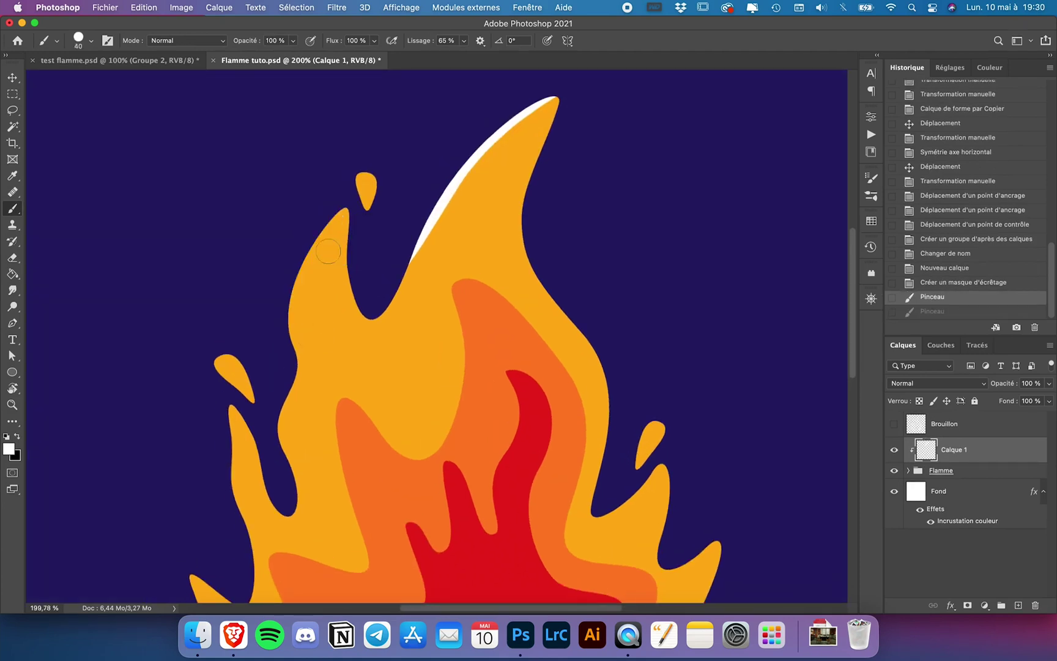
Paint a white highlight on the upper droplet's left side and erase the spill on the tongue below it
scroll(349, 187, up, 2)
ctrl+alt+drag(383, 218, 376, 217)
drag(373, 226, 358, 242)
key(e)
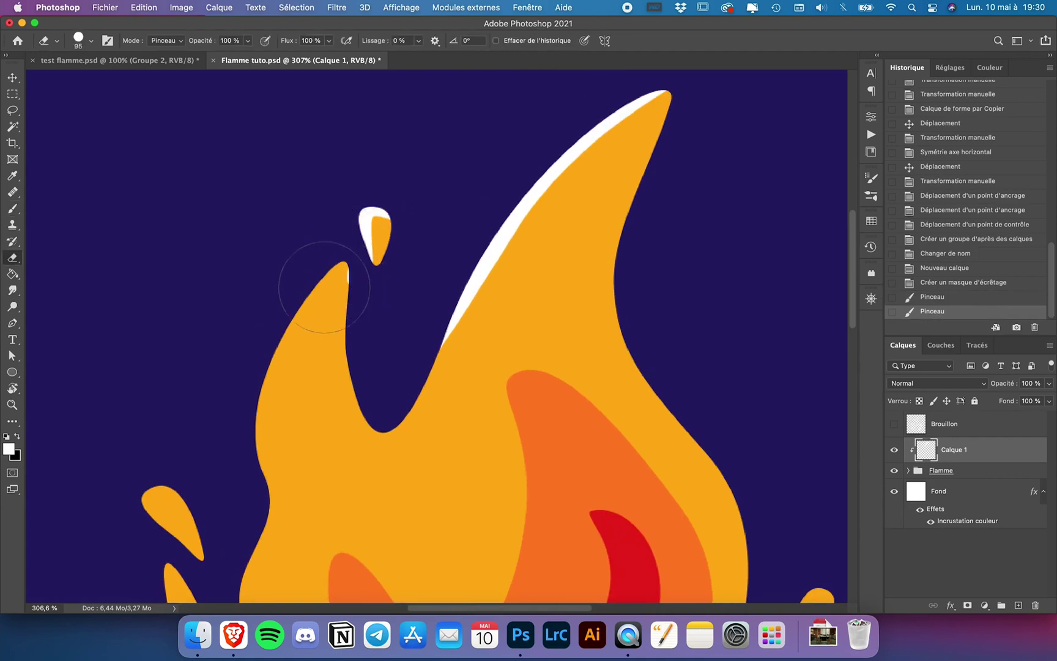
click(314, 283)
Paint white highlights with a 24 px brush along the upper left tongue's outer edge and the curve beneath it
scroll(306, 318, down, 2)
key(b)
drag(370, 287, 314, 359)
scroll(380, 306, down, 5)
scroll(379, 306, left, 2)
drag(380, 282, 384, 391)
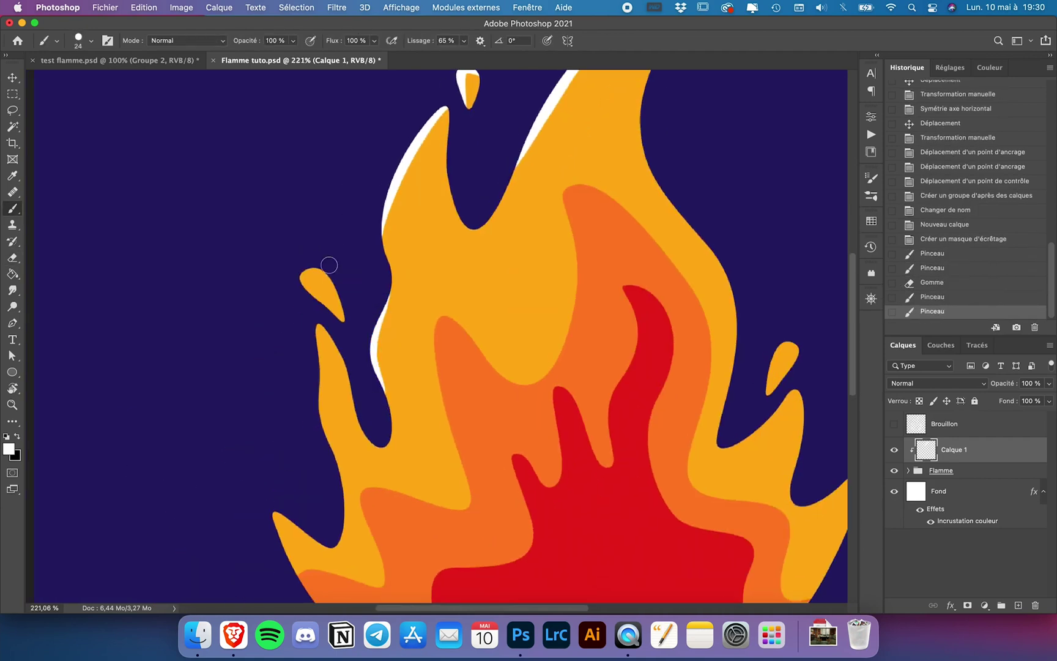
Paint white highlights on the left droplet and down the outer edges of the two lower left tongues
mouse_move(330, 267)
mouse_down()
mouse_move(323, 323)
mouse_move(345, 336)
mouse_up()
scroll(323, 323, down, 3)
scroll(328, 303, left, 1)
scroll(320, 360, down, 3)
key(super+z)
key(super+z)
drag(330, 217, 333, 306)
scroll(330, 331, down, 4)
mouse_move(333, 293)
mouse_down()
mouse_move(344, 339)
mouse_move(317, 375)
mouse_up()
scroll(323, 424, down, 3)
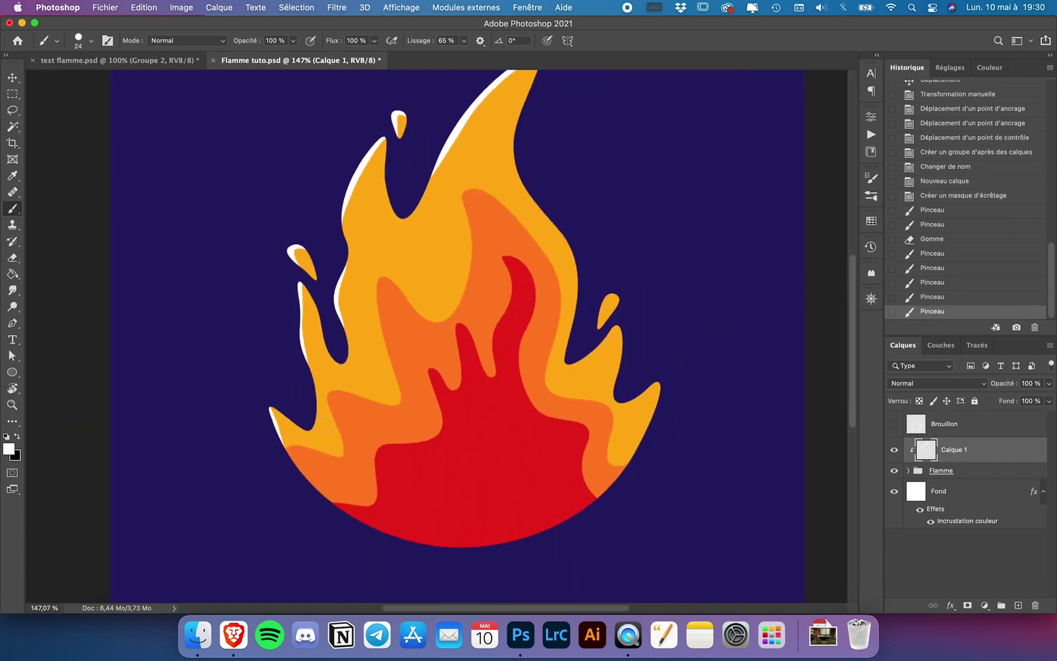
Paint white highlights on the right droplet and the upper left edges of the two right yellow tongues
scroll(618, 288, up, 3)
drag(618, 321, 582, 385)
drag(542, 427, 553, 450)
key(super+z)
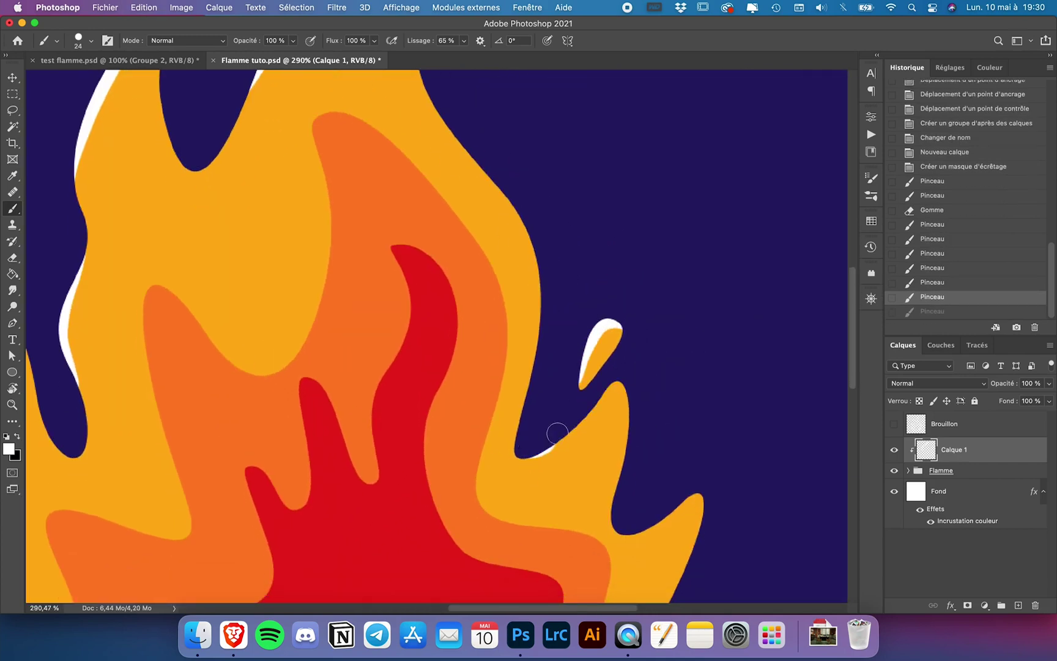
drag(624, 373, 547, 448)
scroll(675, 337, down, 4)
drag(620, 453, 691, 425)
key(super+z)
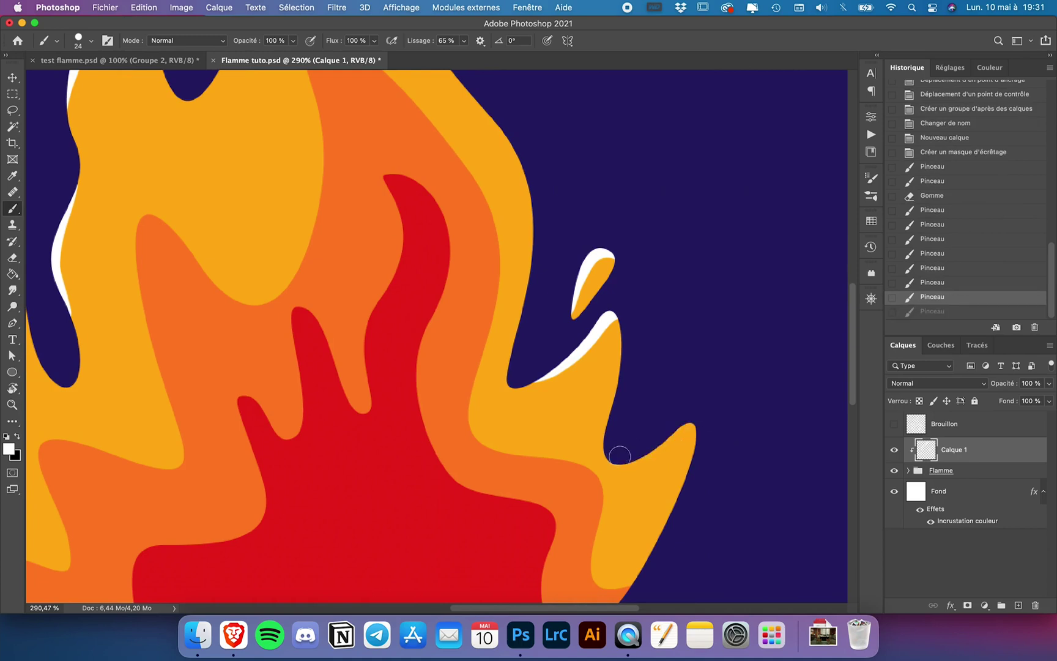
key(shift+super+z)
Load the orange Forme 2 outline as a selection and paint white highlights inside its left-facing edges with a 35 px brush
key(super+0)
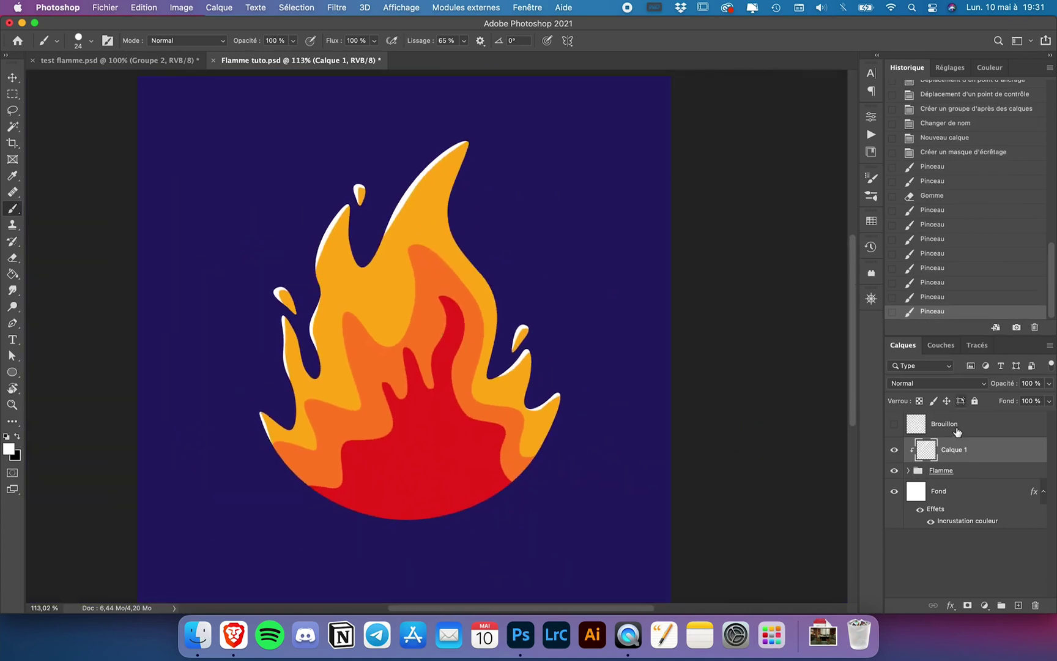
click(907, 470)
super+click(936, 555)
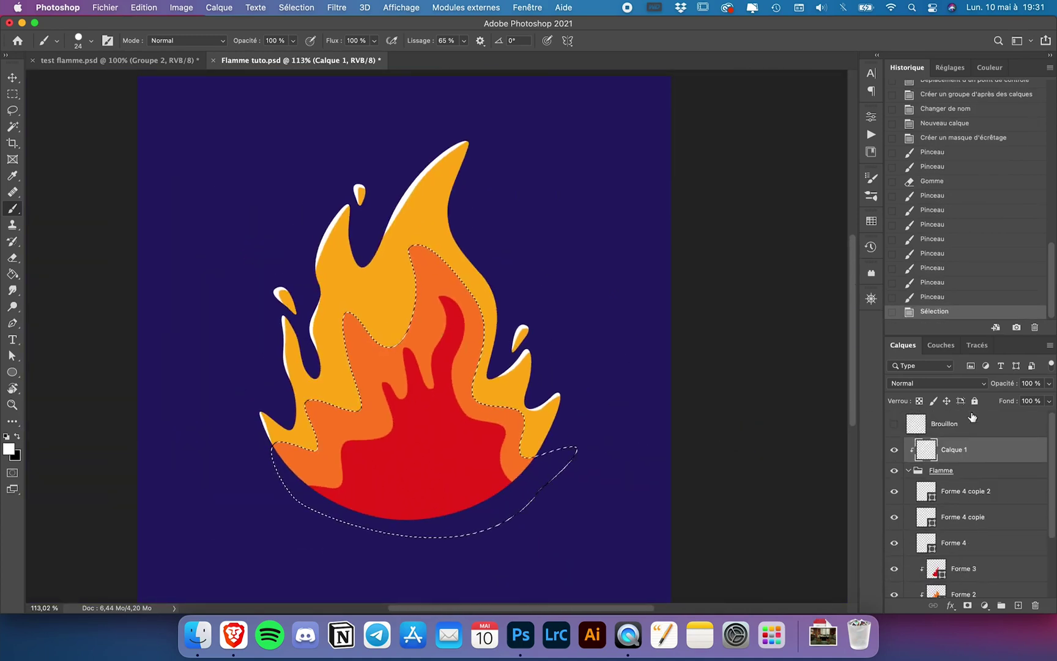
scroll(434, 338, up, 3)
key(super+z)
mouse_move(426, 181)
mouse_down()
mouse_move(384, 184)
mouse_move(309, 283)
mouse_up()
drag(292, 436, 262, 382)
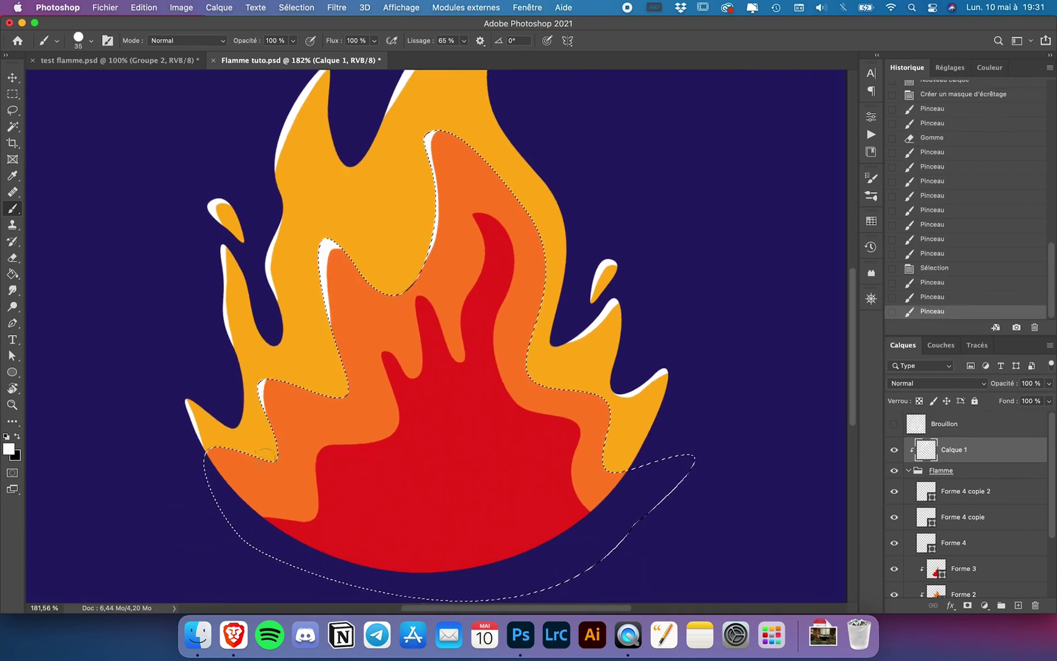
Add white highlights along the orange shape's lower right edges and clear the selection
scroll(550, 373, down, 1)
scroll(551, 374, right, 1)
drag(547, 367, 590, 379)
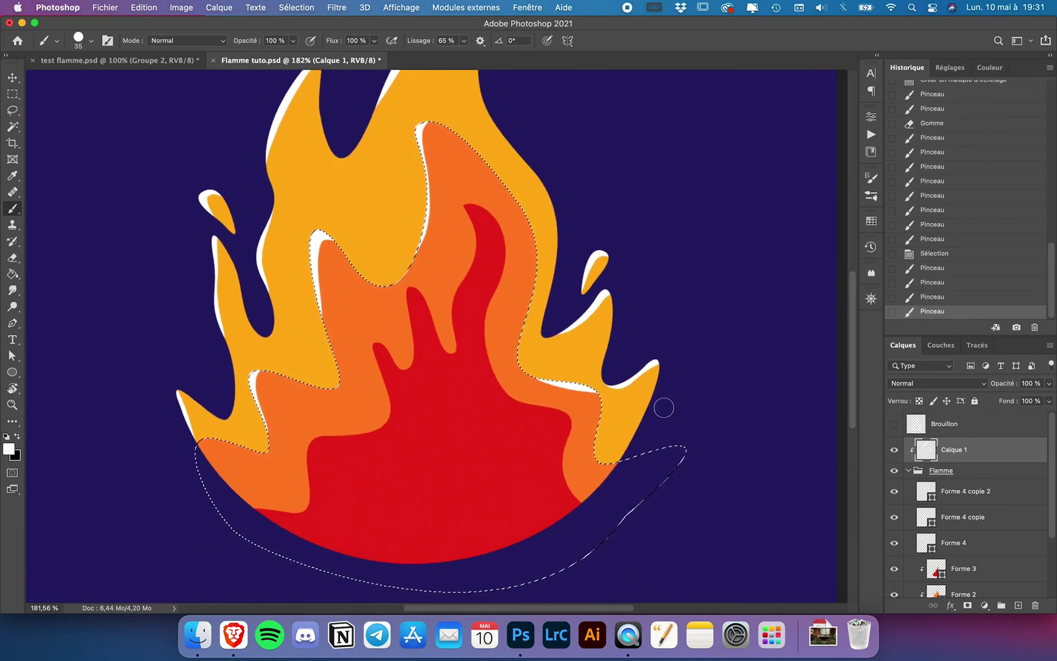
drag(636, 454, 618, 460)
key(super+d)
Load the red Forme 3 outline as a selection and paint a 24 px white highlight along its tallest tongue's left edge
super+click(936, 569)
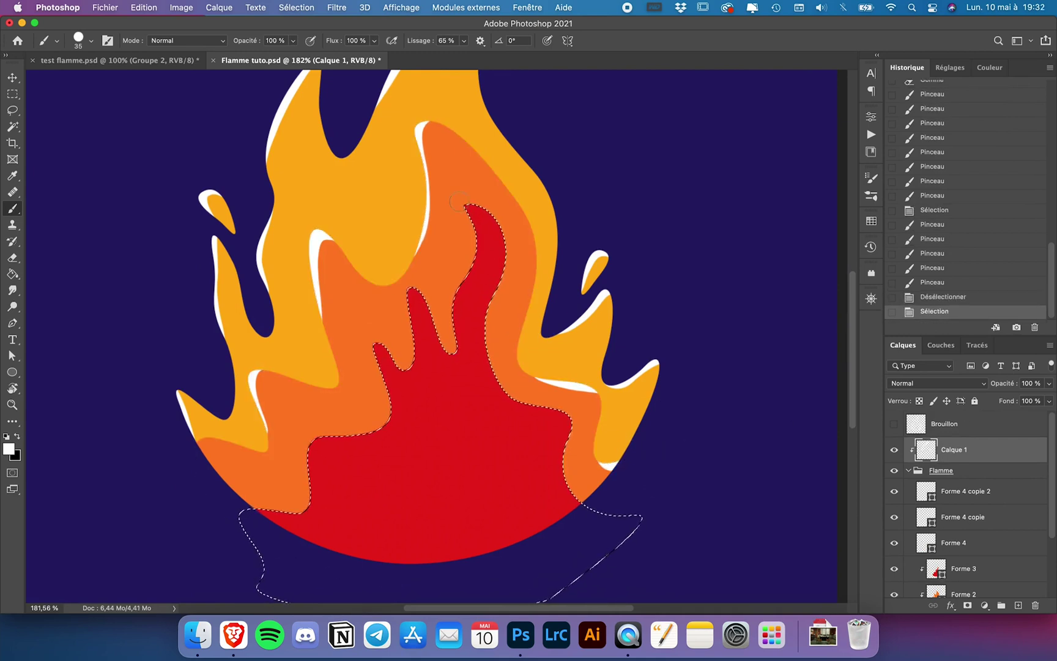
key(super+z)
mouse_move(468, 207)
mouse_down()
mouse_move(461, 287)
mouse_move(469, 225)
mouse_move(454, 342)
mouse_up()
key(super+z)
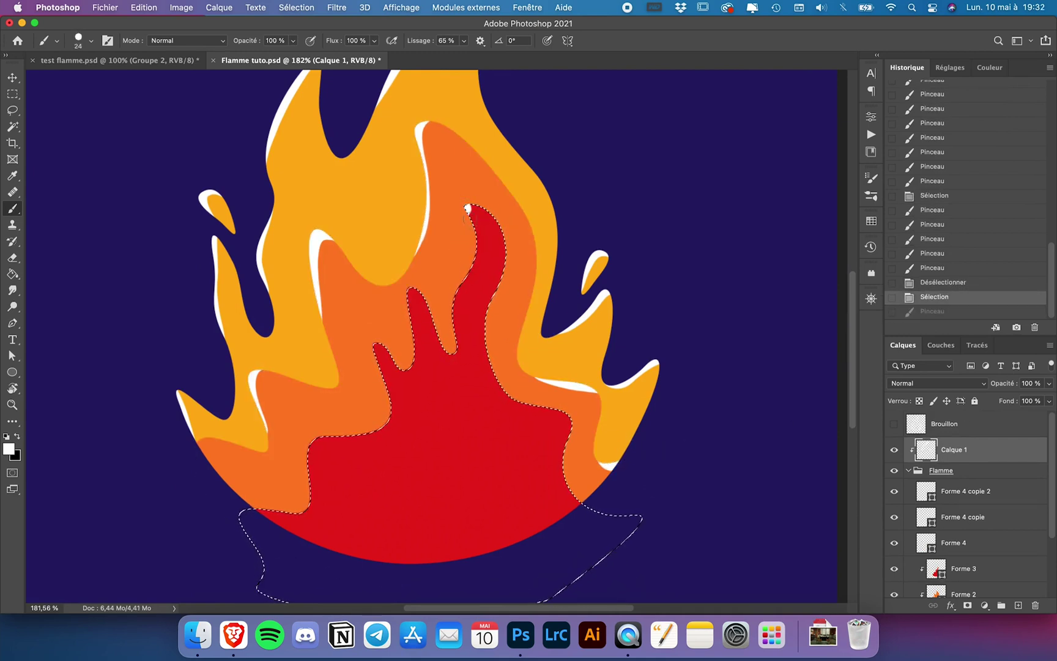
mouse_move(465, 205)
mouse_down()
mouse_move(473, 255)
mouse_move(456, 351)
mouse_up()
key(e)
key(b)
Paint white highlights along the left edges of the two smaller red tongues within the selection
drag(413, 280, 369, 345)
key(super+z)
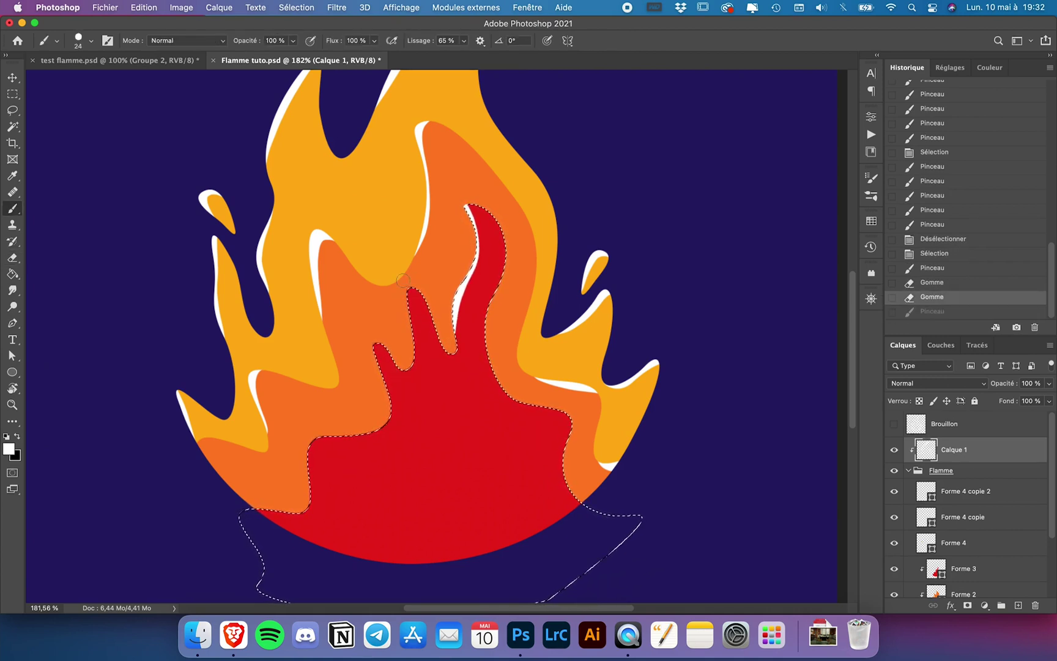
key(shift+super+z)
key(super+z)
key(shift+super+z)
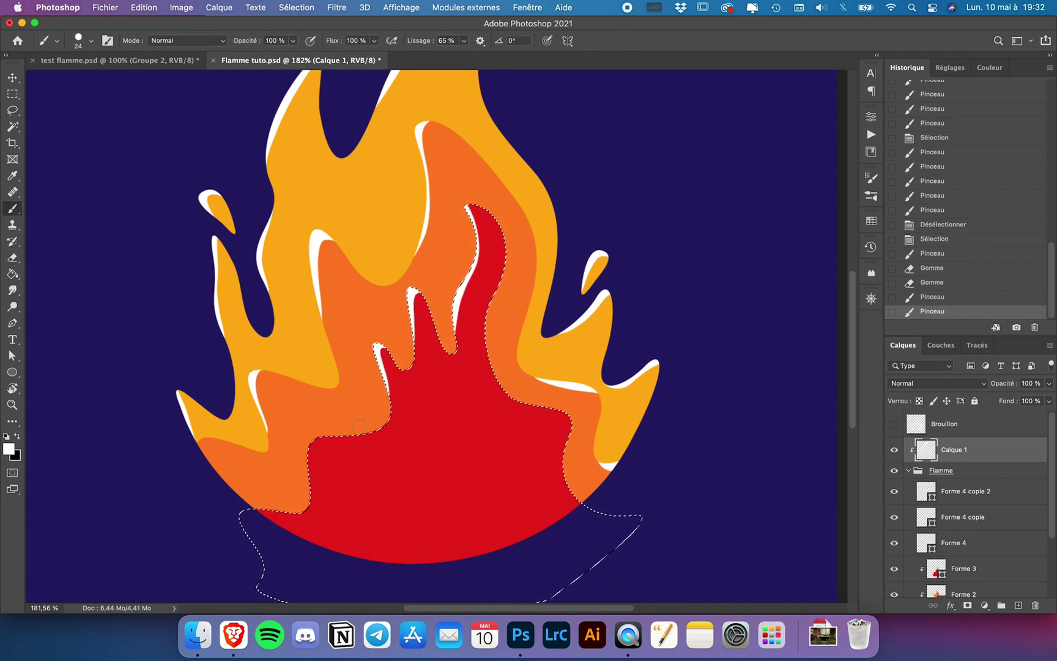